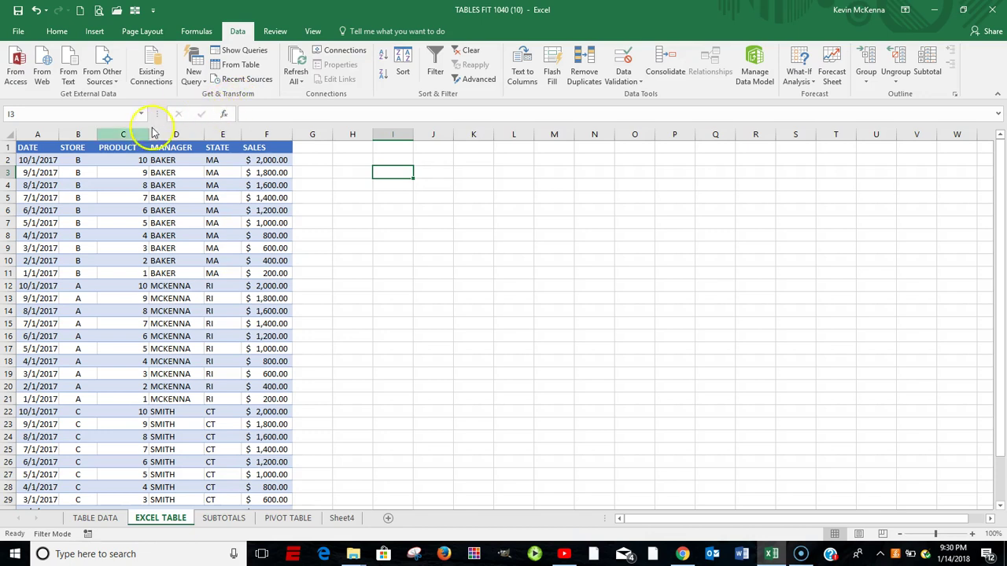
Convert the data range A1:F31 into an Excel table that uses its first row as headers.
{"action": "left_click", "coordinate": [26, 147]}
{"action": "left_click_drag", "start_coordinate": [26, 147], "coordinate": [266, 149]}
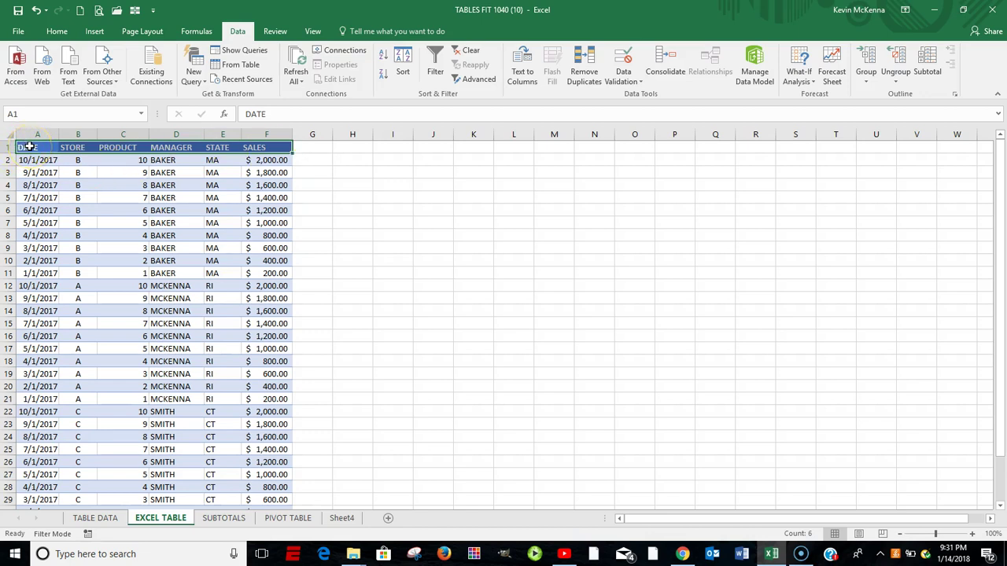
{"action": "left_click_drag", "start_coordinate": [29, 146], "coordinate": [253, 149]}
{"action": "left_click", "coordinate": [29, 159]}
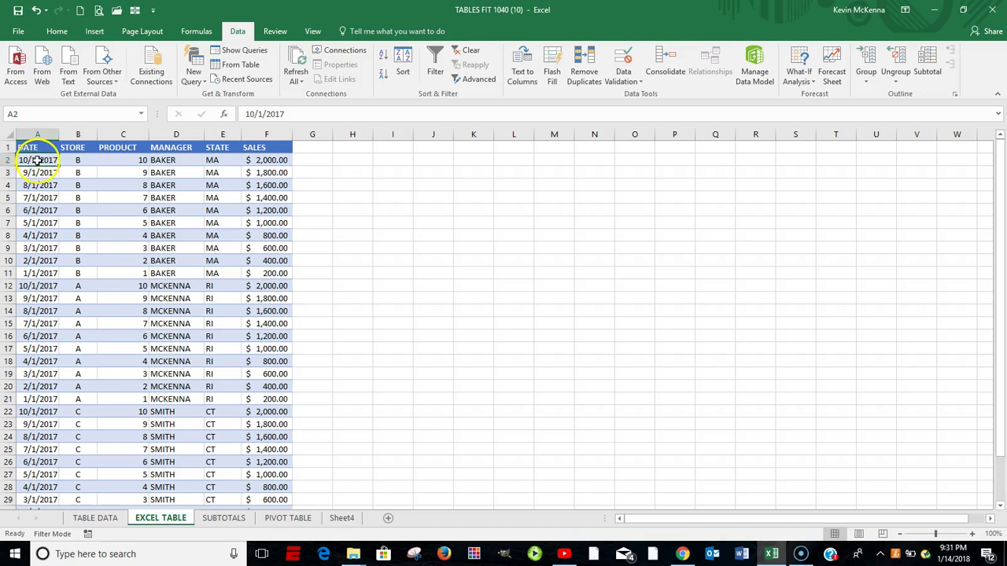
{"action": "left_click", "coordinate": [99, 36]}
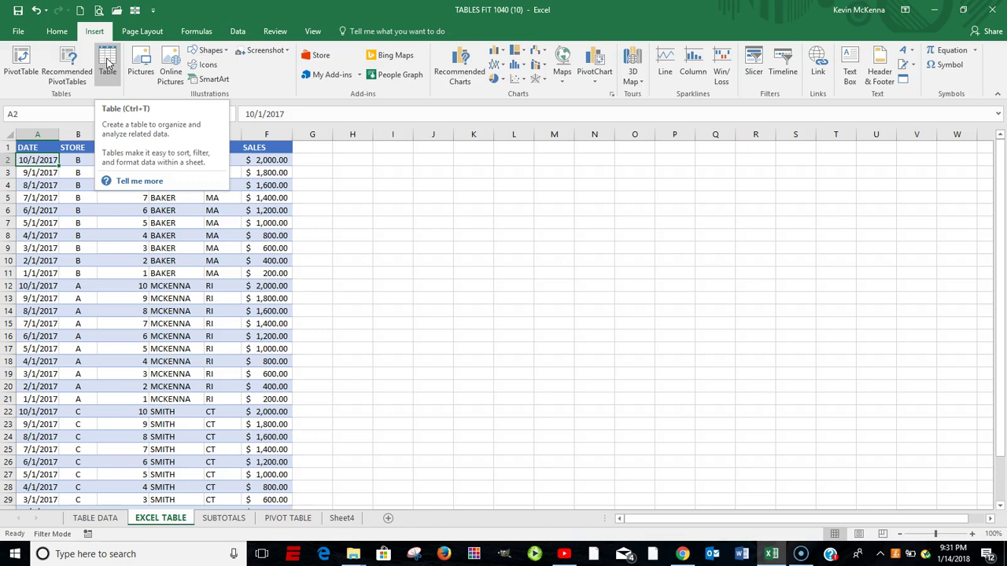
{"action": "left_click", "coordinate": [108, 63]}
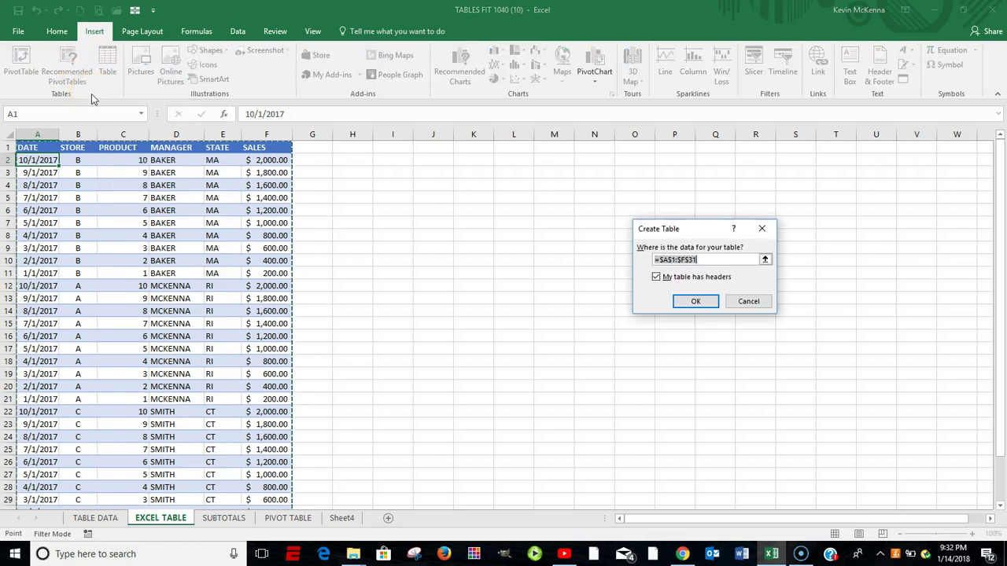
{"action": "left_click", "coordinate": [696, 304]}
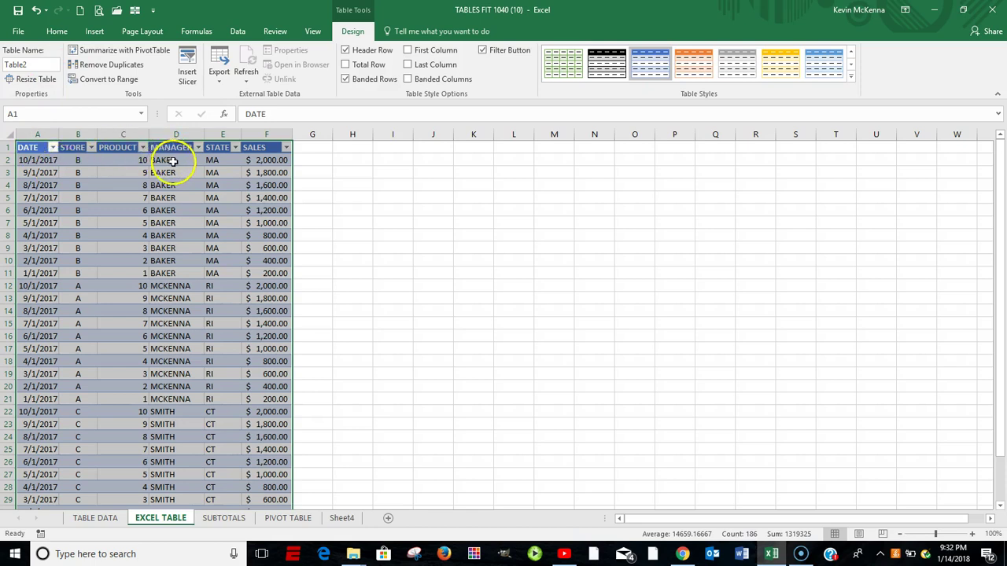
Apply a custom sort to the table by the STATE column's values, in A to Z order.
{"action": "left_click", "coordinate": [217, 158]}
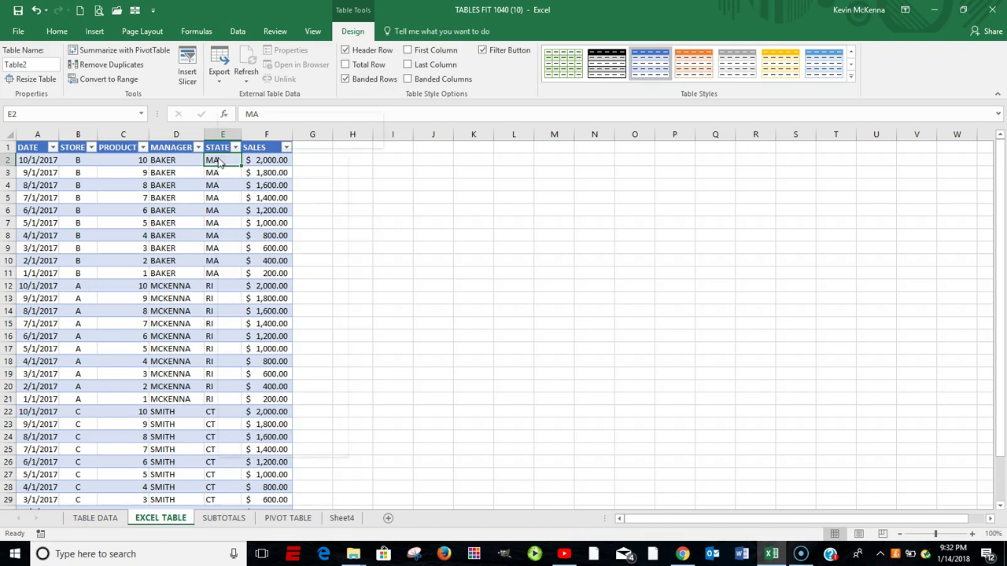
{"action": "right_click", "coordinate": [219, 160]}
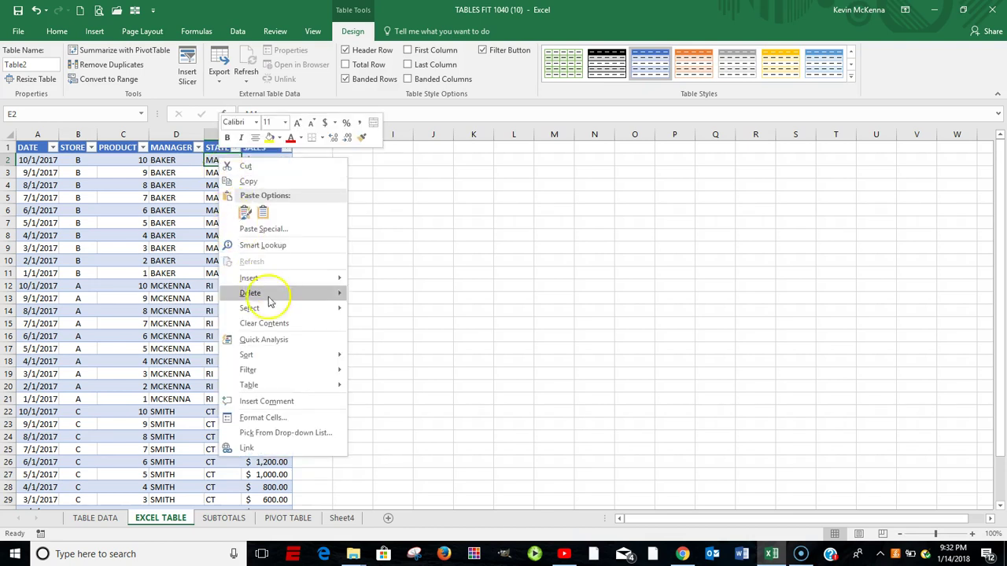
{"action": "mouse_move", "coordinate": [279, 356]}
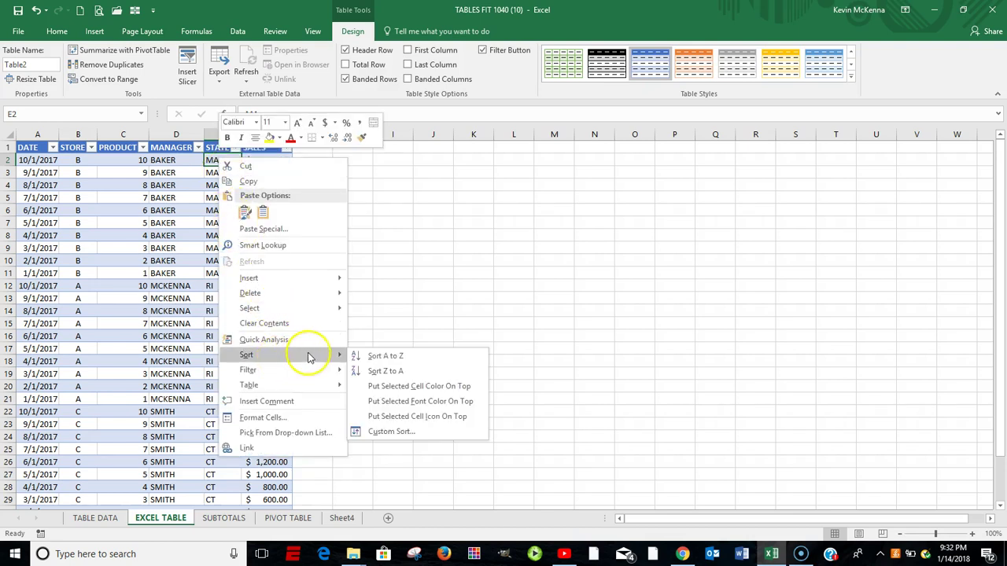
{"action": "left_click", "coordinate": [391, 434]}
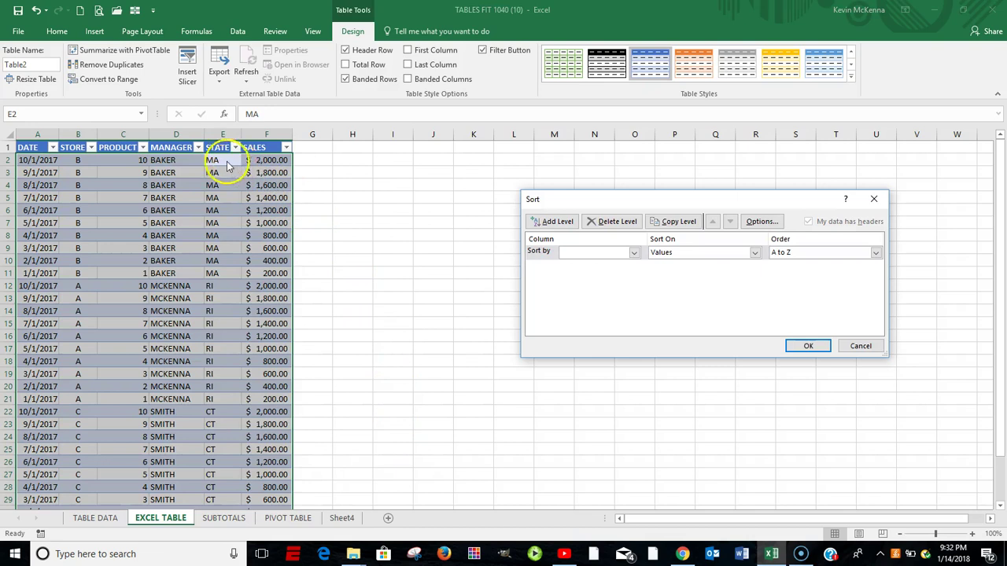
{"action": "left_click", "coordinate": [634, 253]}
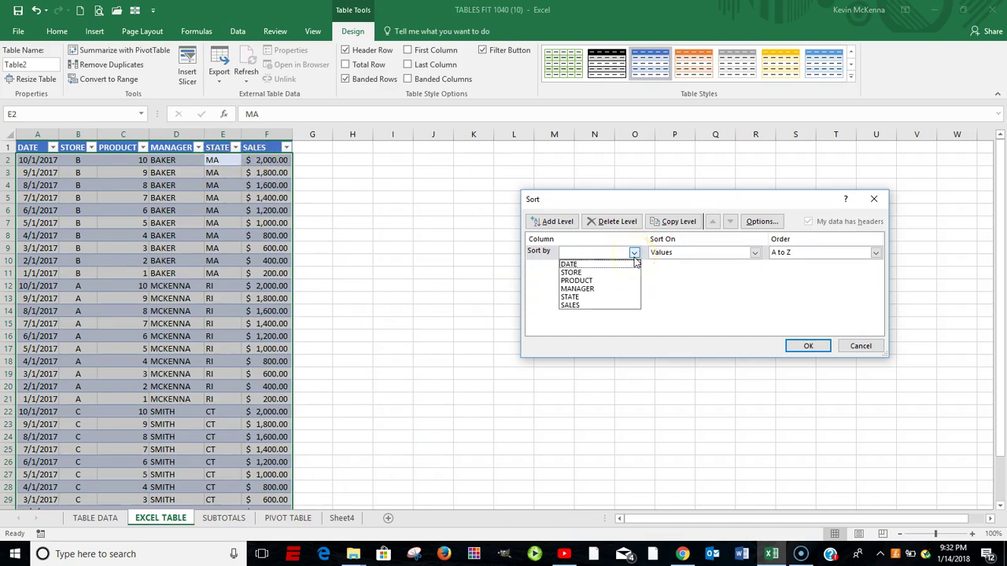
{"action": "left_click", "coordinate": [597, 299]}
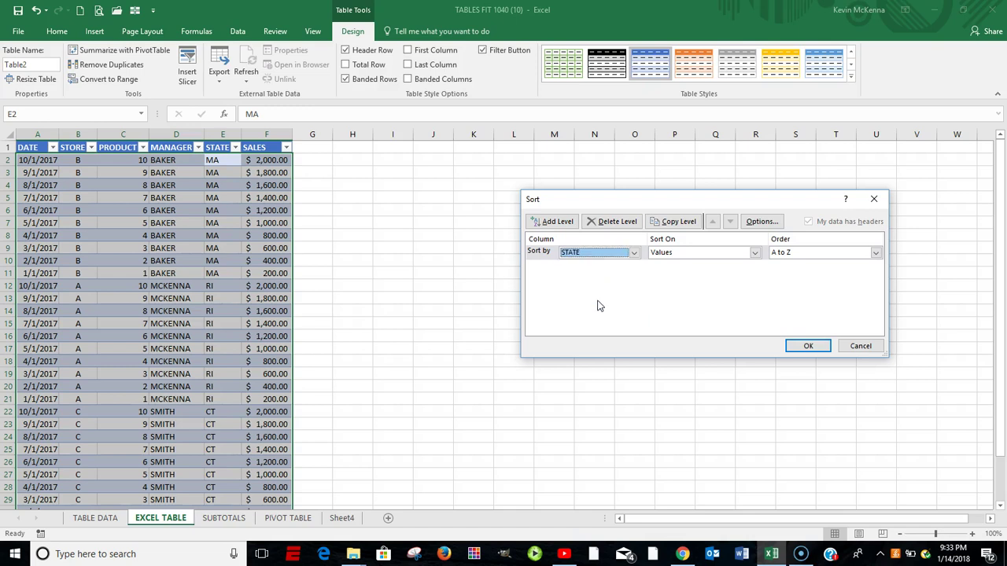
{"action": "left_click", "coordinate": [810, 346]}
Filter the table's STATE column to show only the CT records.
{"action": "left_click", "coordinate": [214, 160]}
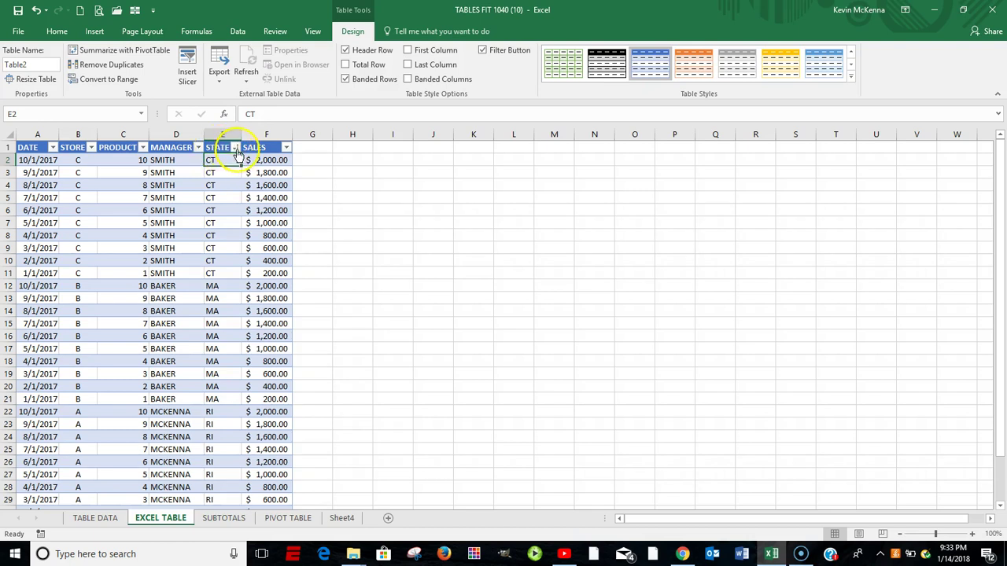
{"action": "left_click", "coordinate": [235, 148]}
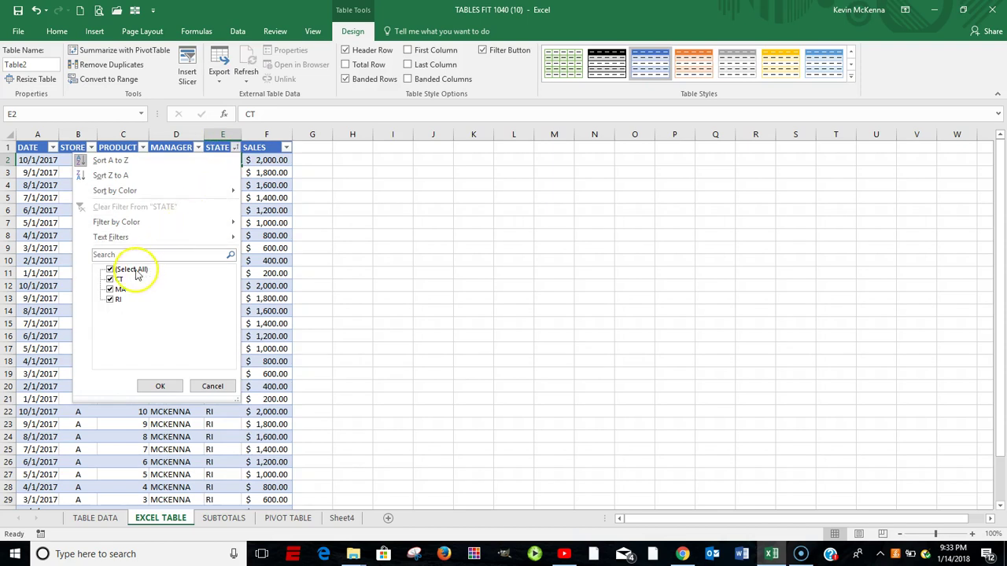
{"action": "left_click", "coordinate": [111, 270]}
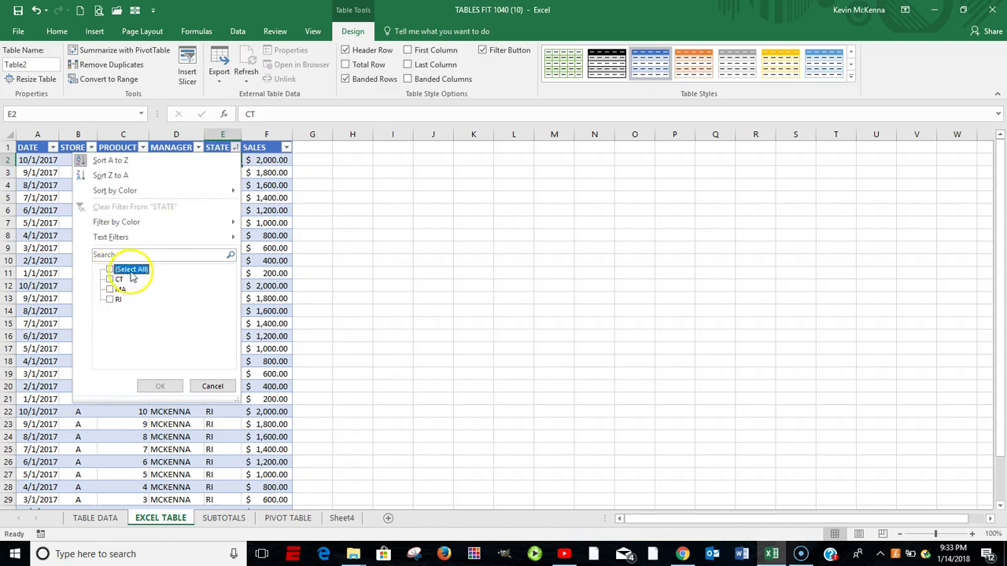
{"action": "left_click", "coordinate": [111, 280]}
{"action": "left_click", "coordinate": [158, 386]}
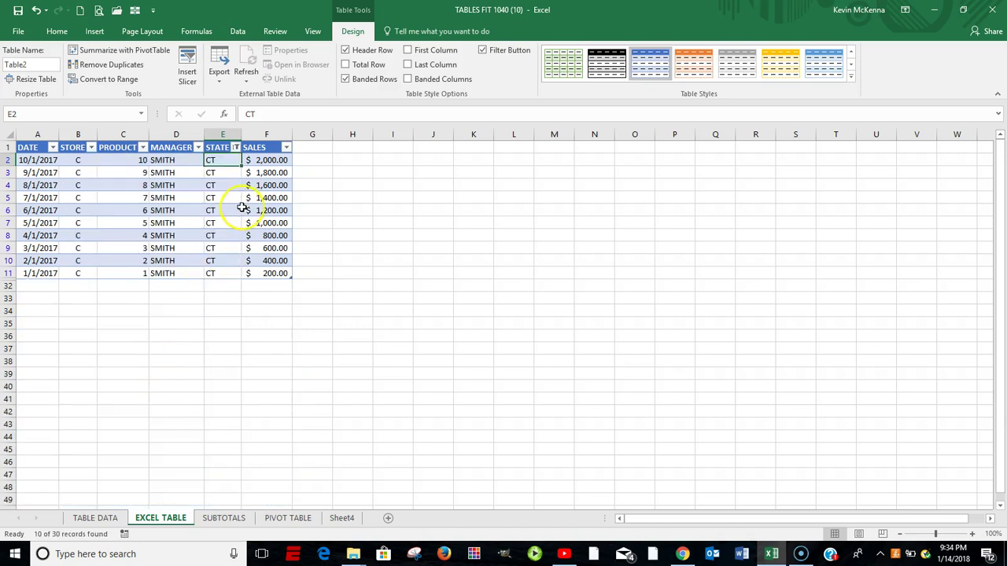
Reselect all states in the STATE column's filter to show every record again.
{"action": "left_click", "coordinate": [216, 160]}
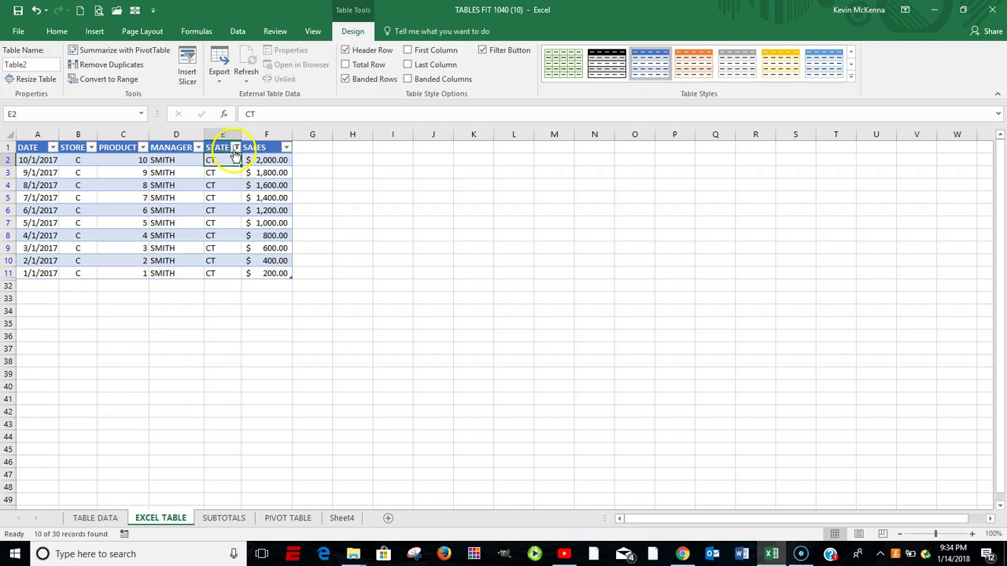
{"action": "left_click", "coordinate": [235, 148]}
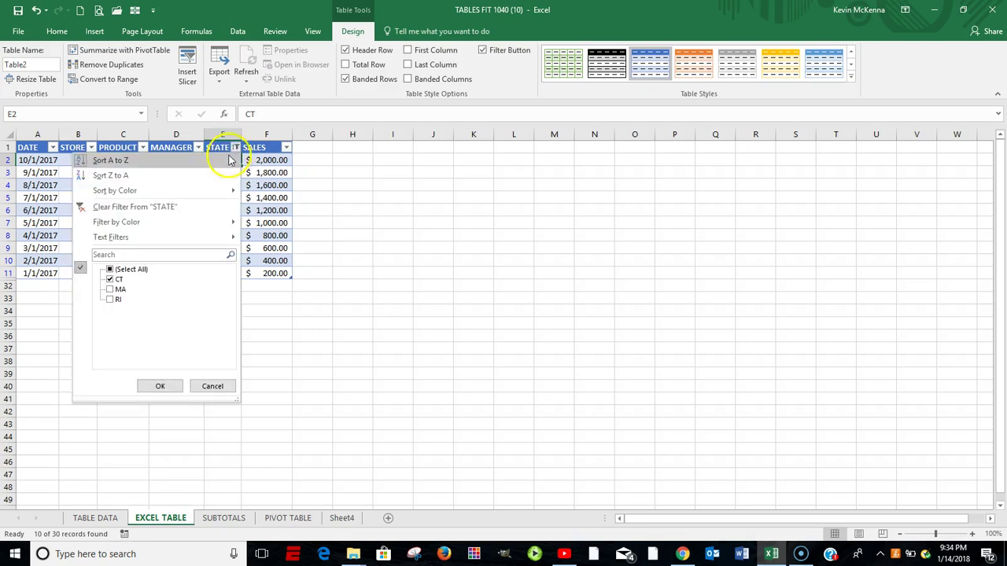
{"action": "left_click", "coordinate": [110, 270]}
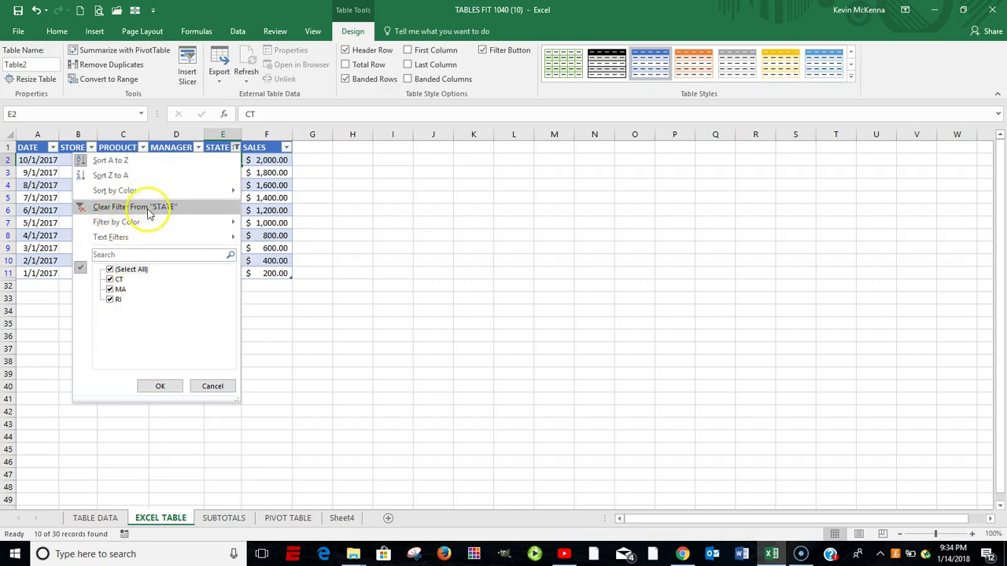
{"action": "left_click", "coordinate": [154, 385]}
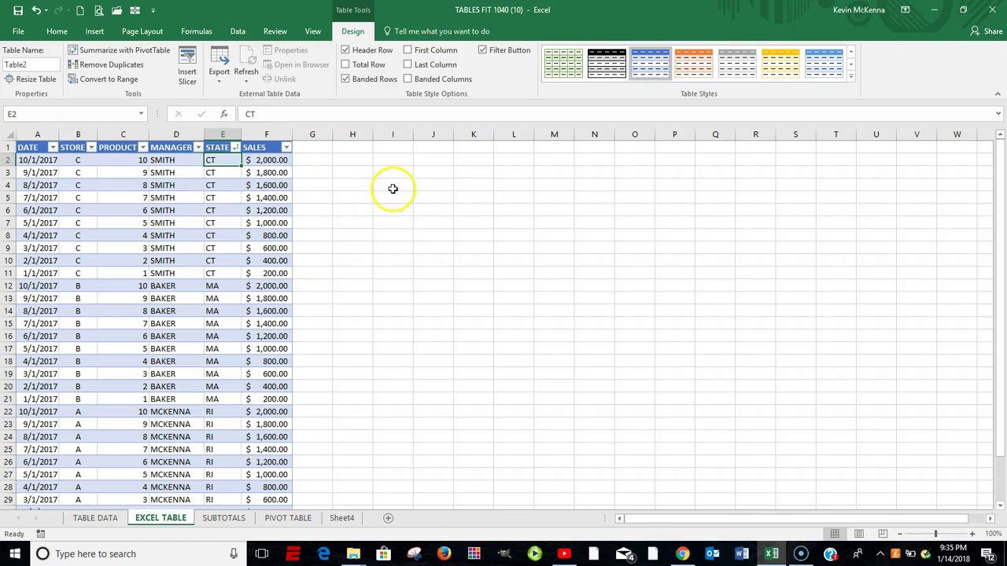
Add a NEXT YEAR SALES column in G1 beside SALES and widen it to fit the heading.
{"action": "left_click", "coordinate": [314, 148]}
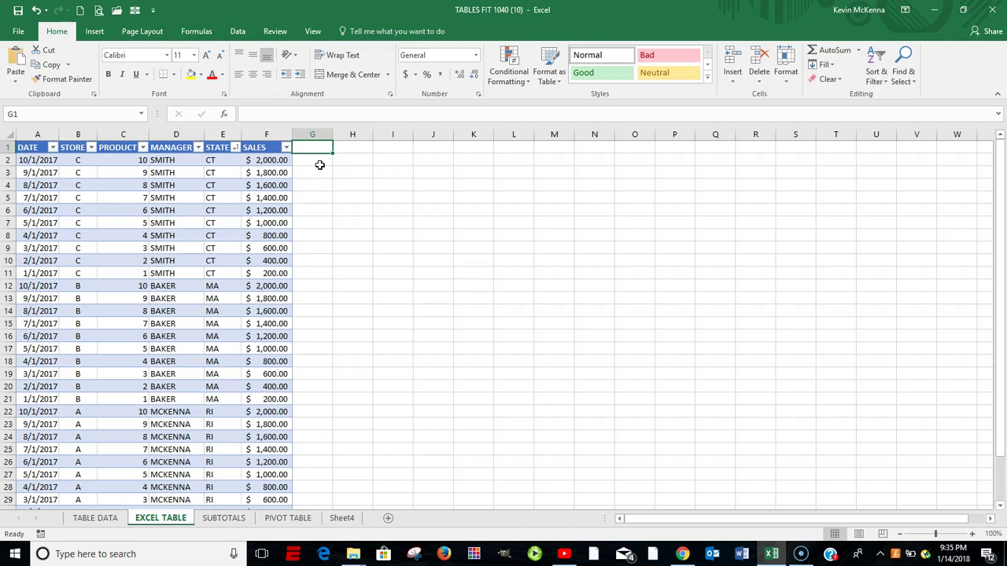
{"action": "type", "text": "NE"}
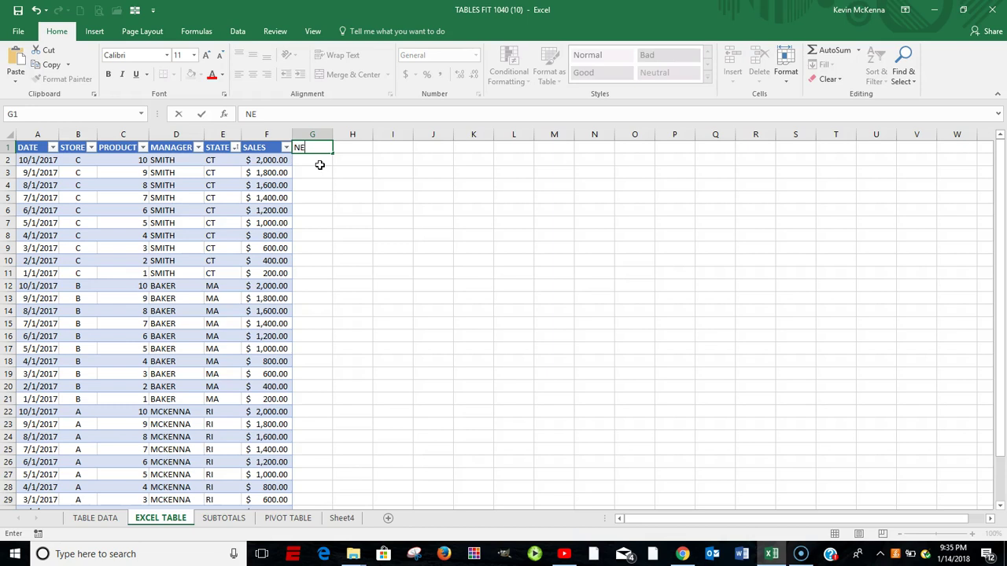
{"action": "type", "text": "XT YEAR SALES"}
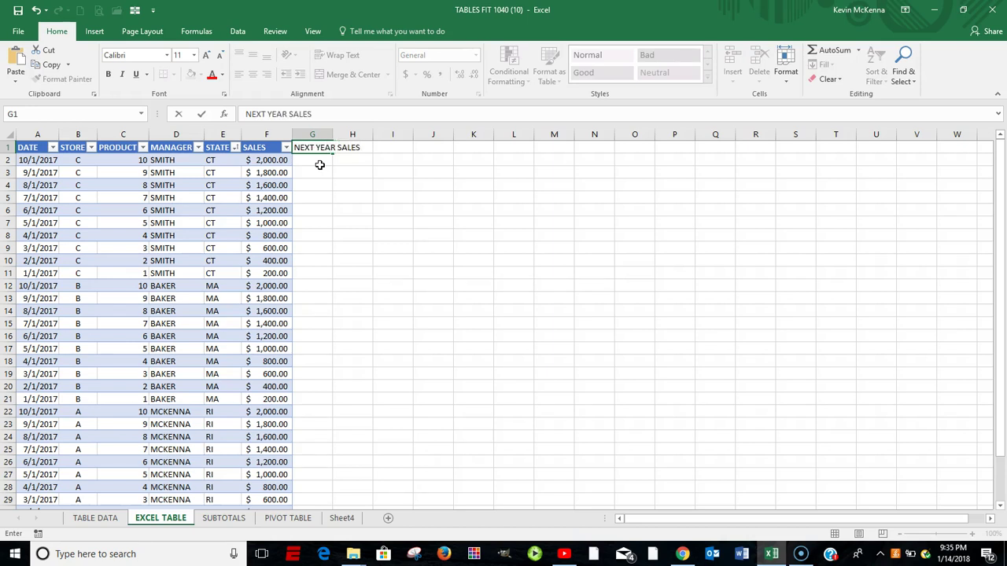
{"action": "key", "text": "Return"}
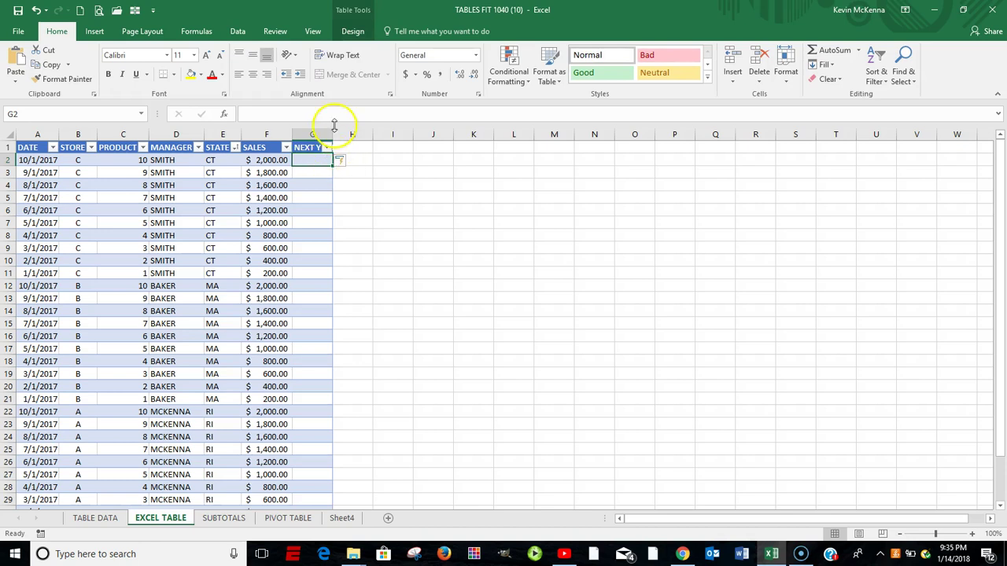
{"action": "left_click_drag", "start_coordinate": [334, 133], "coordinate": [389, 133]}
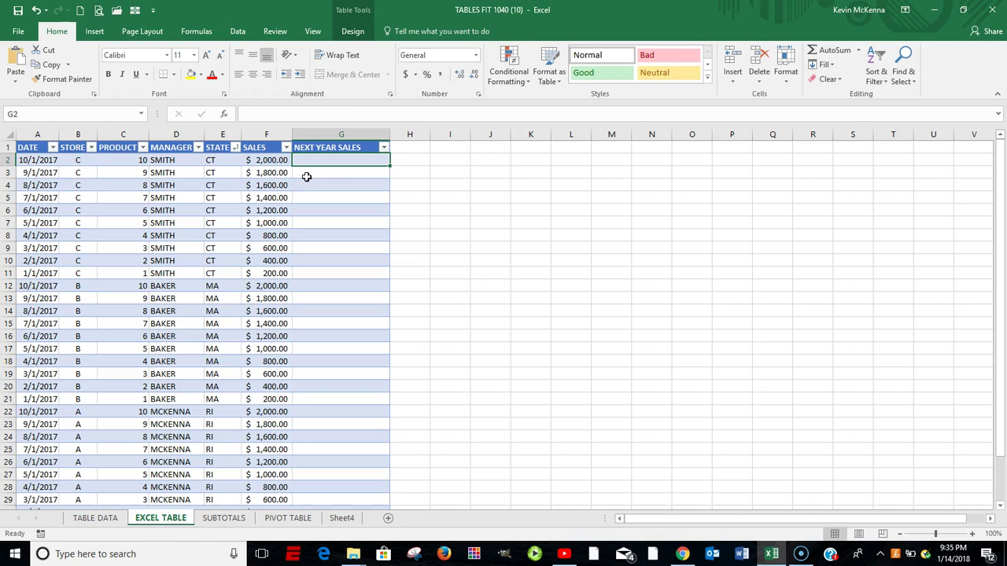
{"action": "left_click", "coordinate": [306, 160]}
{"action": "type", "text": "="}
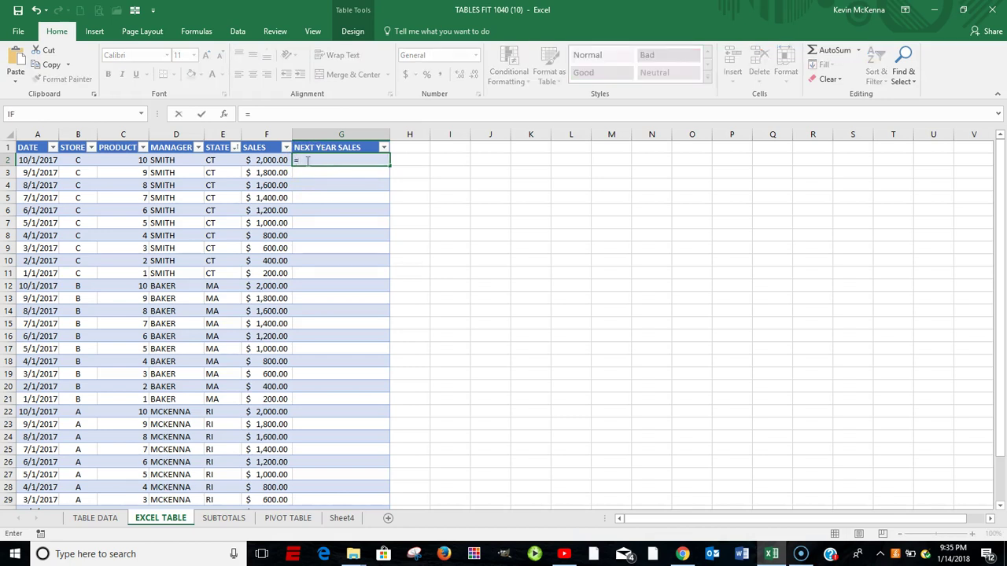
{"action": "left_click", "coordinate": [260, 160]}
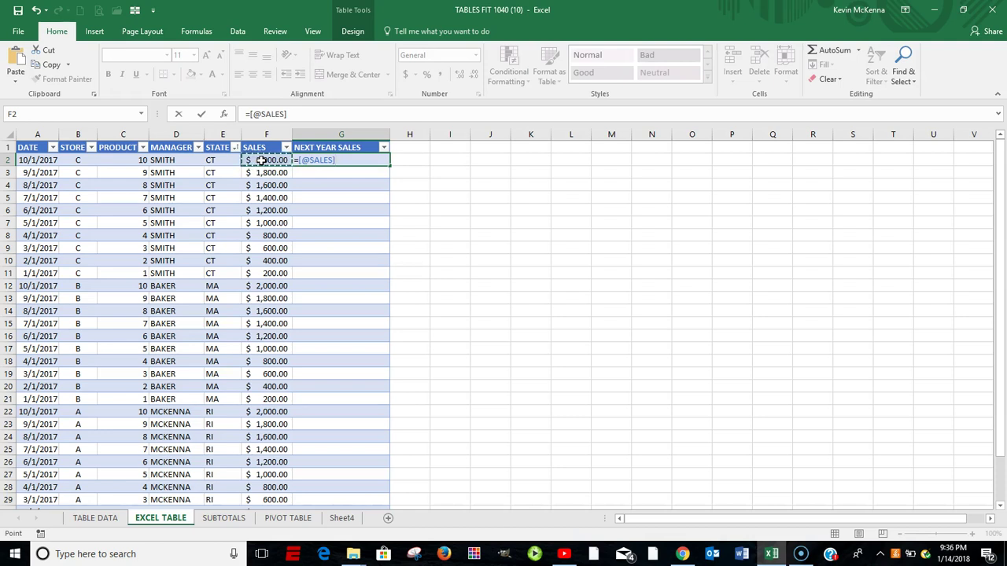
{"action": "type", "text": "*1.10"}
{"action": "key", "text": "Return"}
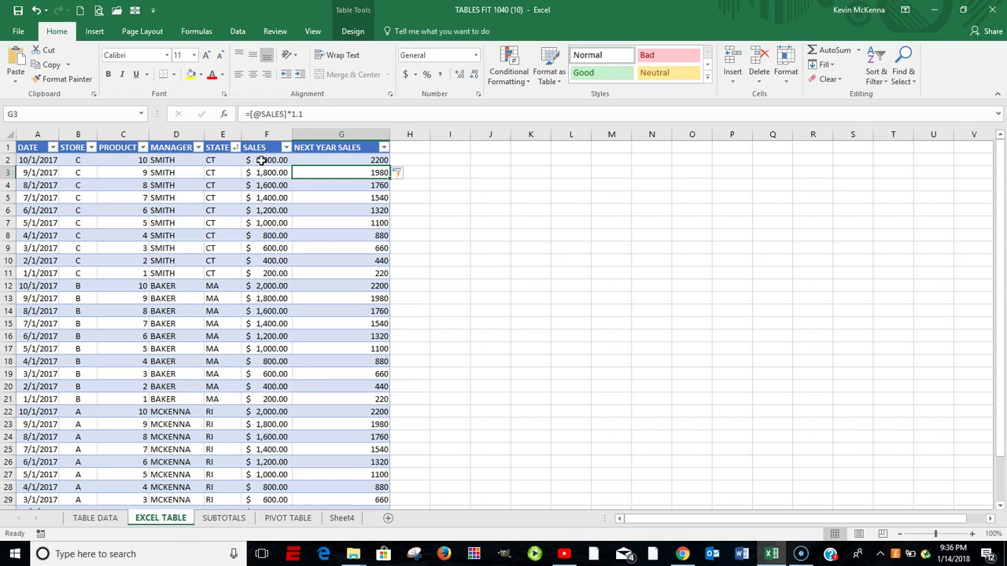
Apply the Currency number format to the whole NEXT YEAR SALES column.
{"action": "left_click", "coordinate": [380, 185]}
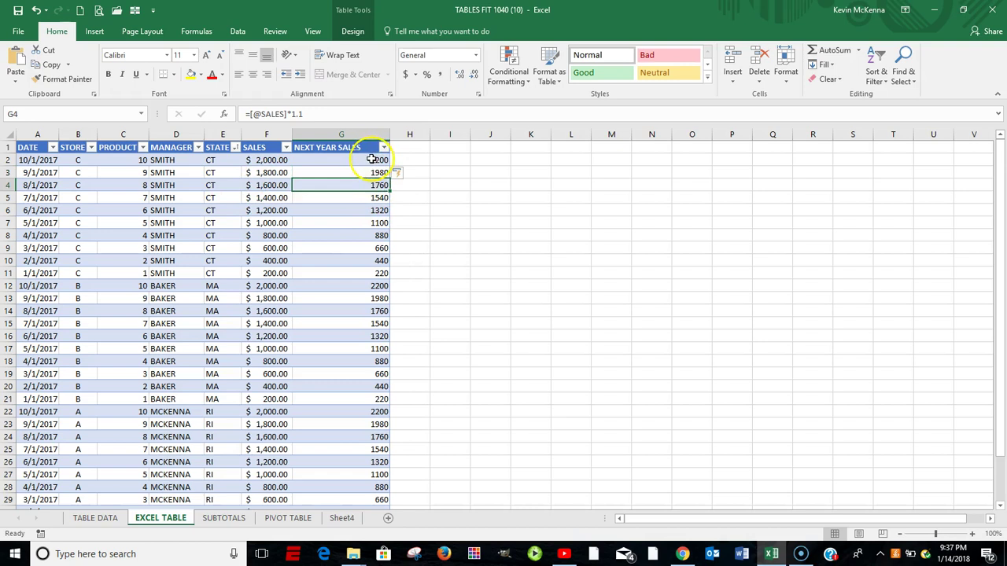
{"action": "left_click", "coordinate": [372, 160]}
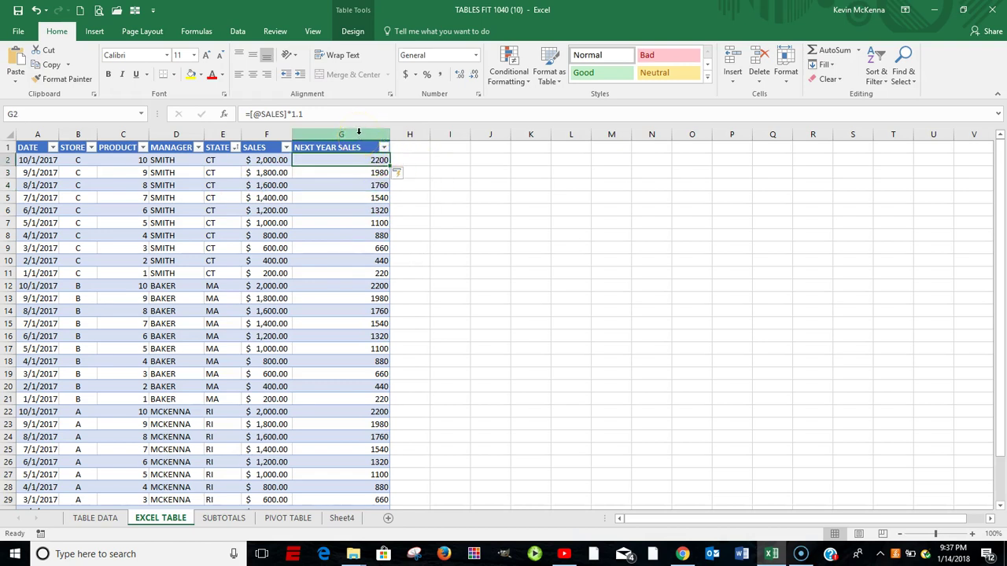
{"action": "left_click", "coordinate": [358, 130]}
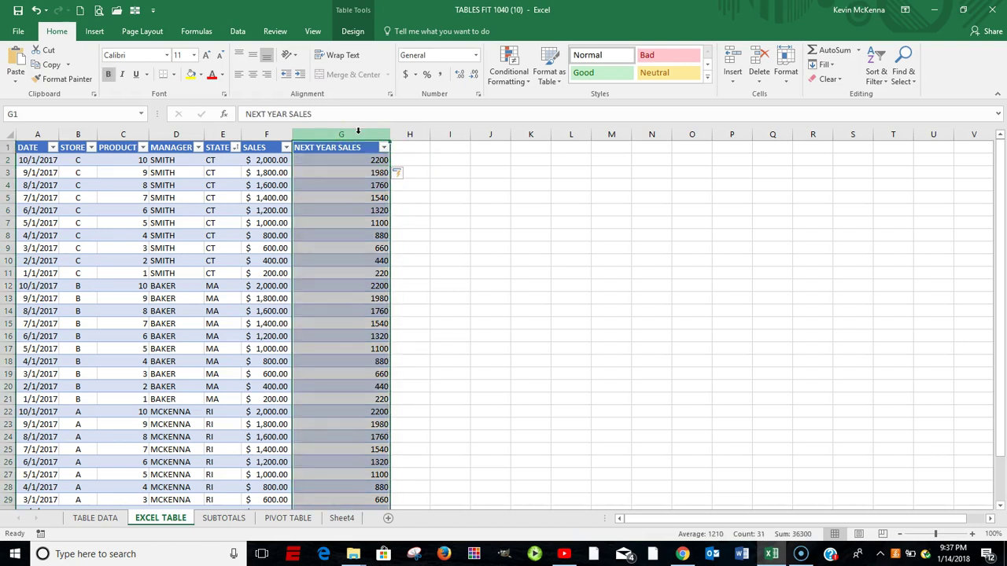
{"action": "left_click", "coordinate": [477, 56]}
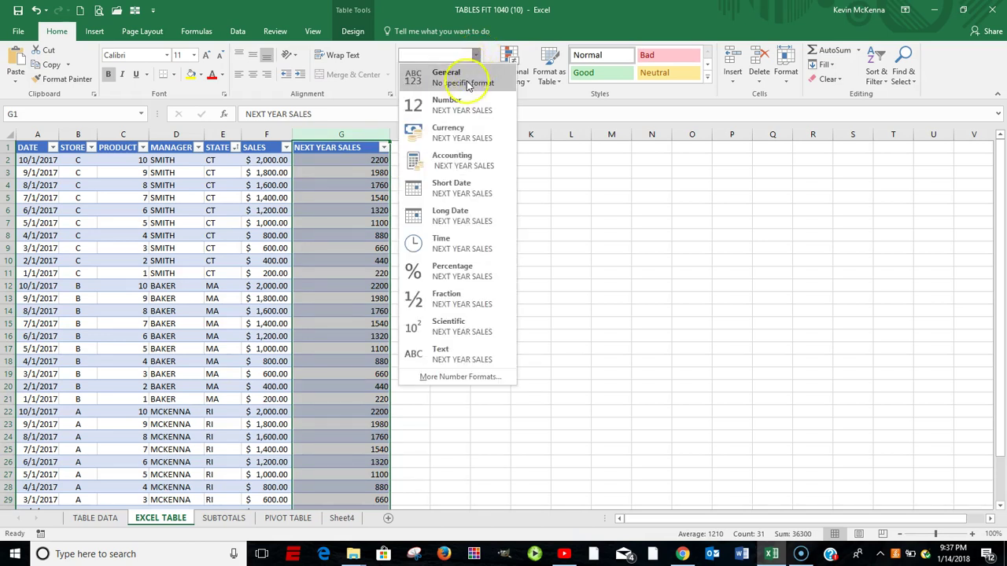
{"action": "left_click", "coordinate": [456, 130]}
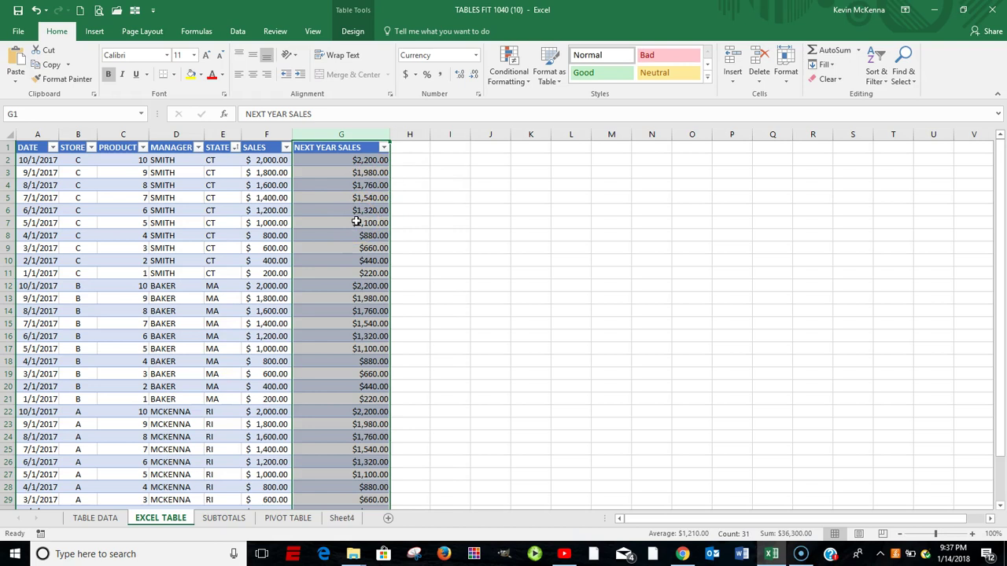
Change the multiplier in the G2 NEXT YEAR SALES formula to 1.05.
{"action": "left_click", "coordinate": [344, 163]}
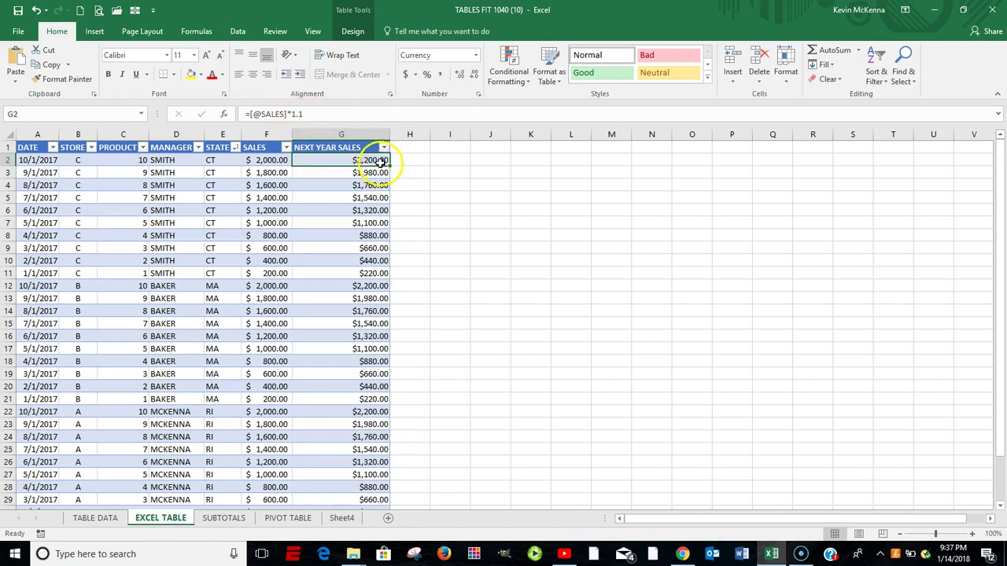
{"action": "left_click", "coordinate": [300, 113]}
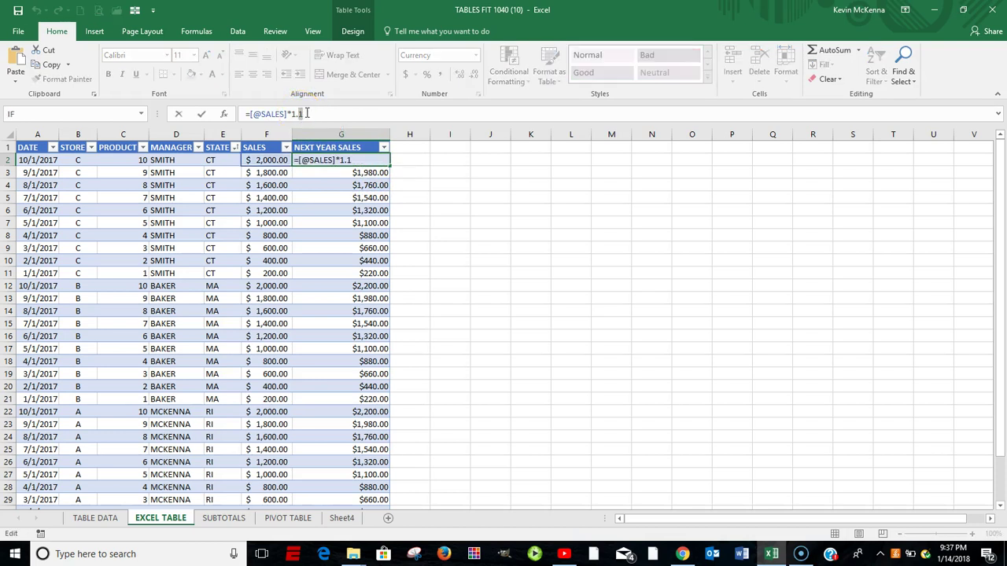
{"action": "key", "text": "BackSpace"}
{"action": "type", "text": "05"}
{"action": "key", "text": "Return"}
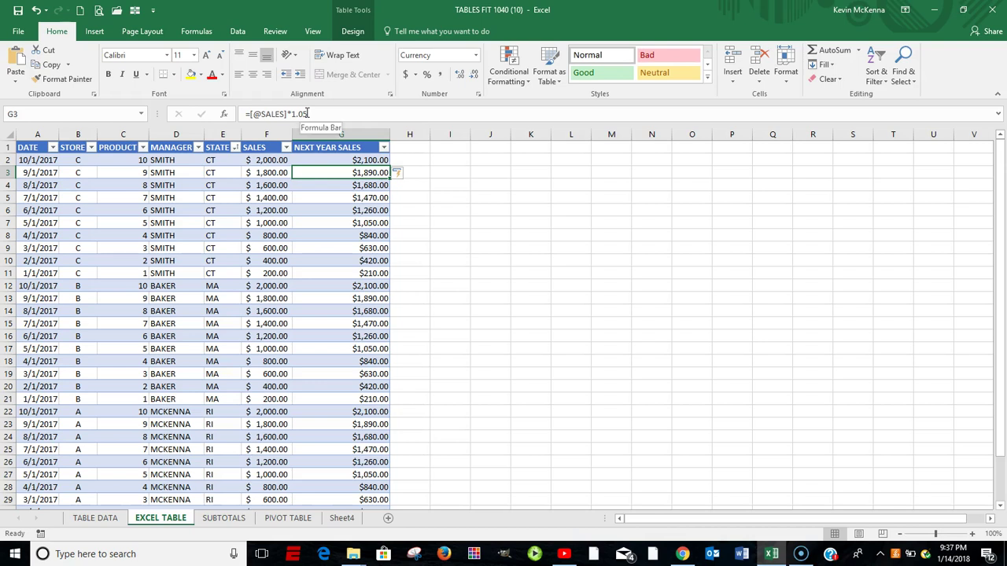
Add a Total Row to the bottom of the sales table.
{"action": "left_click", "coordinate": [365, 196]}
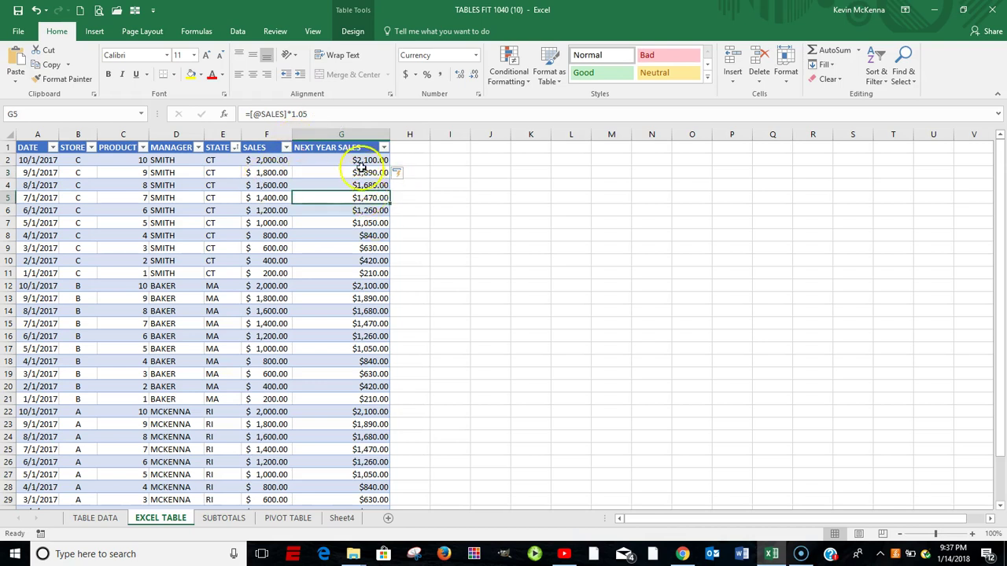
{"action": "left_click", "coordinate": [360, 160]}
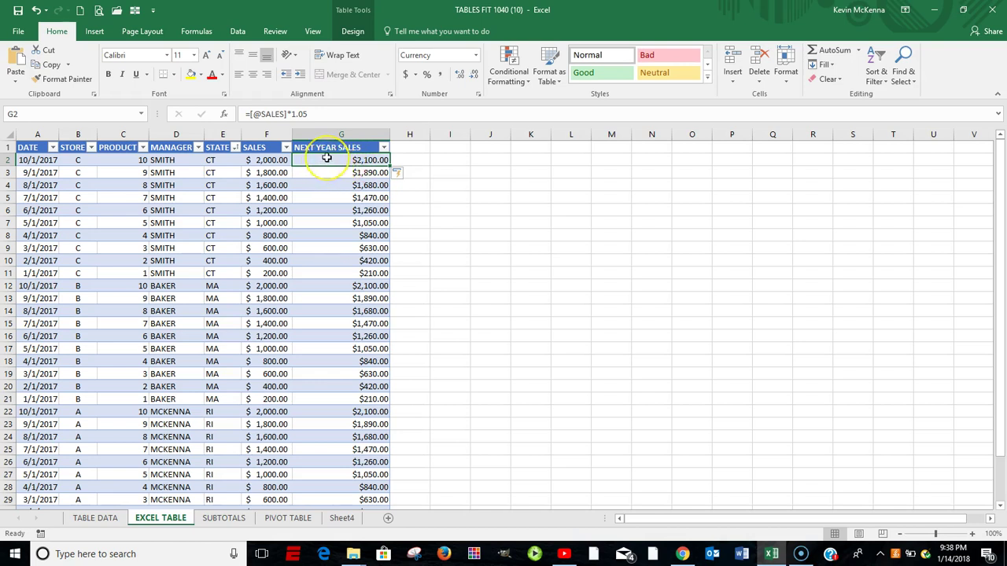
{"action": "left_click", "coordinate": [352, 32]}
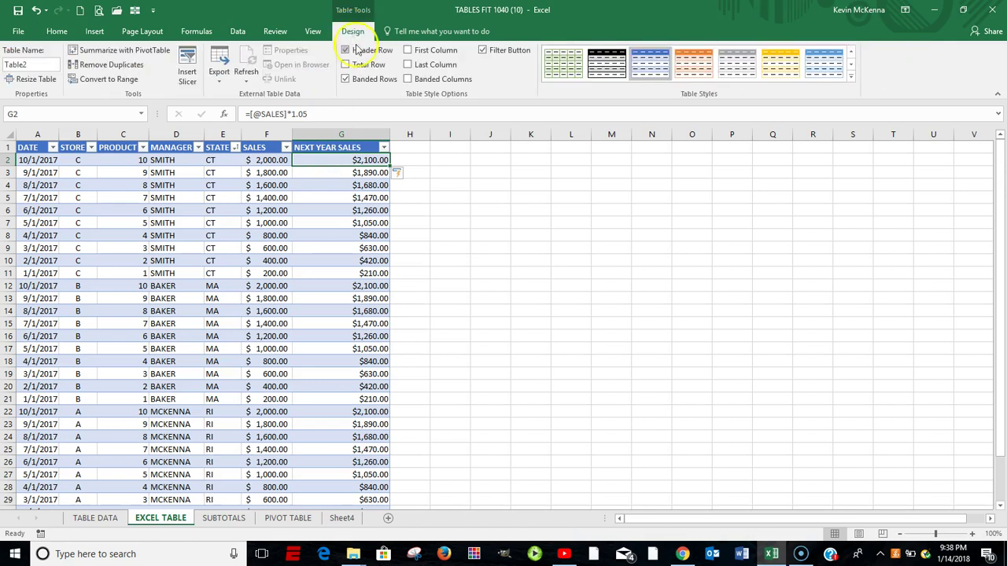
{"action": "left_click", "coordinate": [346, 67]}
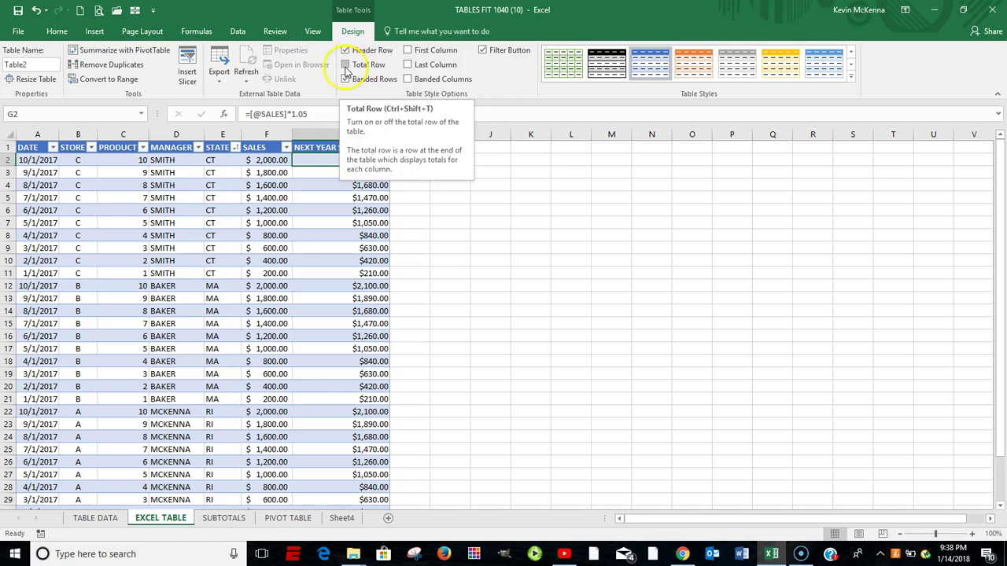
{"action": "left_click", "coordinate": [346, 67]}
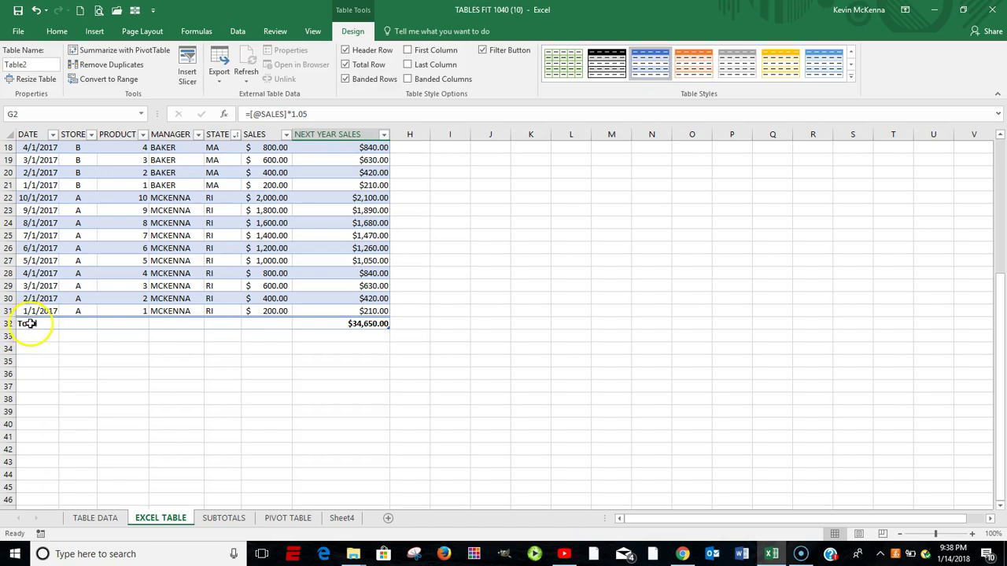
Set the Total Row to Sum for both the NEXT YEAR SALES and SALES columns.
{"action": "left_click", "coordinate": [366, 323]}
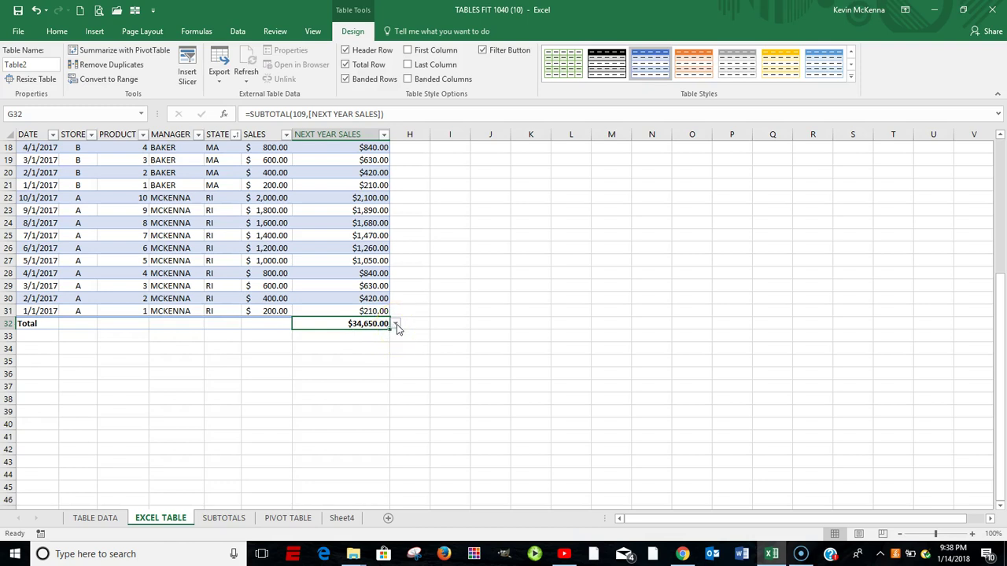
{"action": "left_click", "coordinate": [396, 324]}
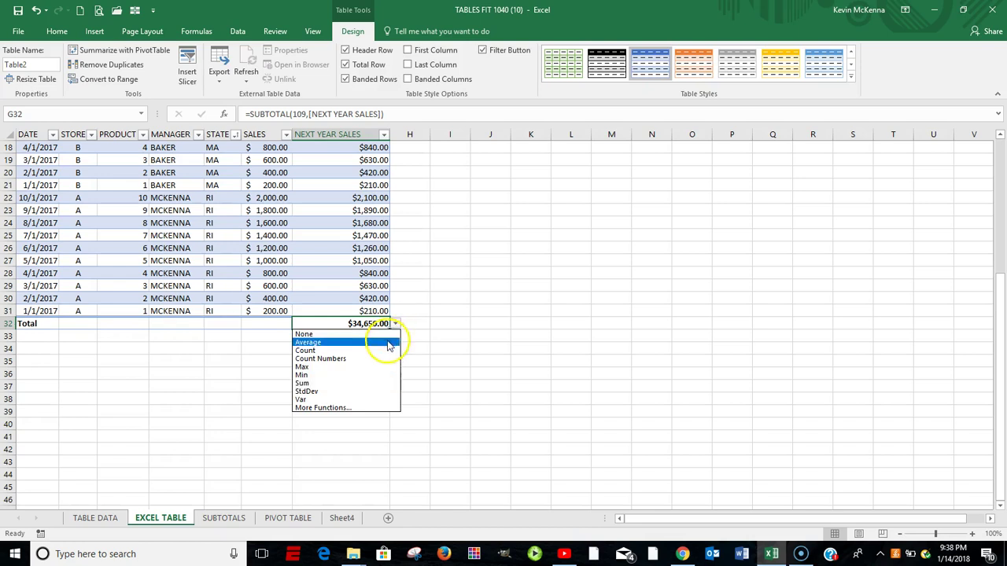
{"action": "left_click", "coordinate": [370, 384]}
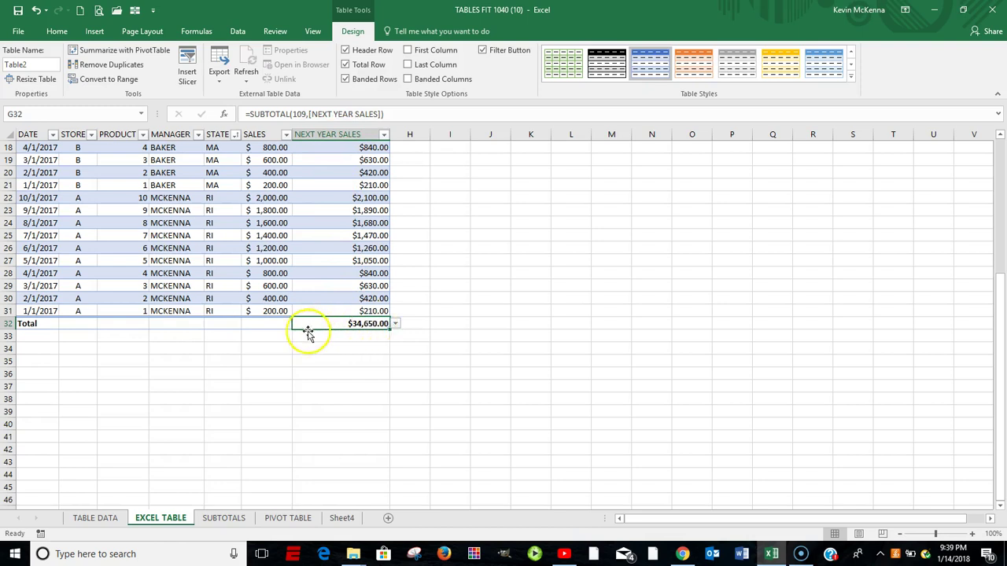
{"action": "left_click", "coordinate": [265, 323]}
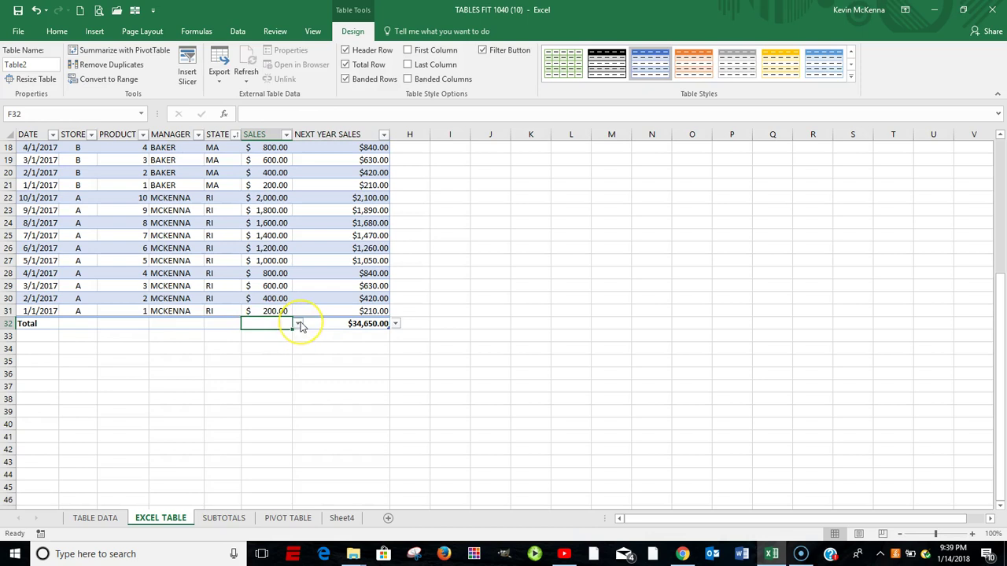
{"action": "left_click", "coordinate": [299, 324]}
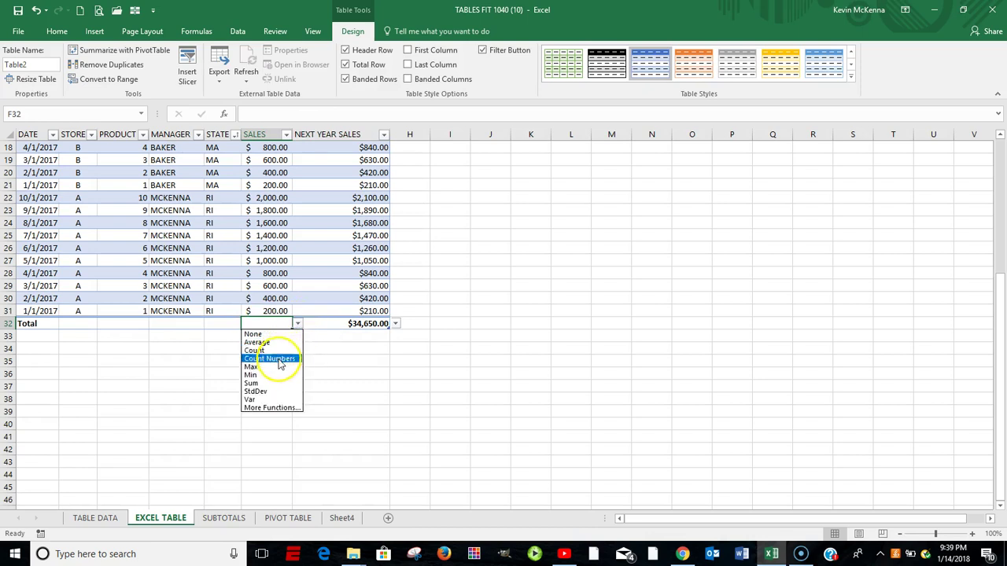
{"action": "left_click", "coordinate": [270, 384]}
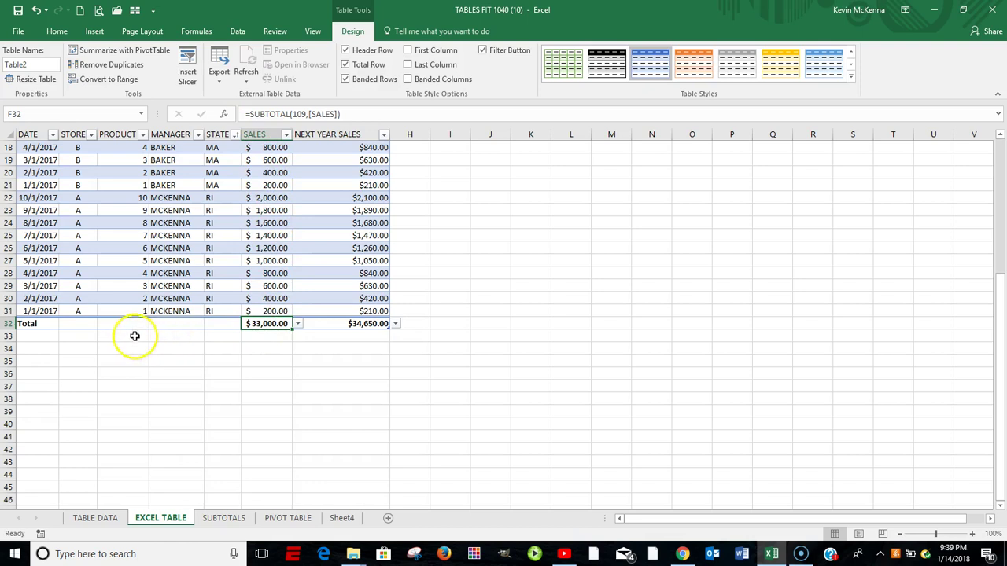
Set the Total Row to Count for the STORE column.
{"action": "left_click", "coordinate": [76, 324]}
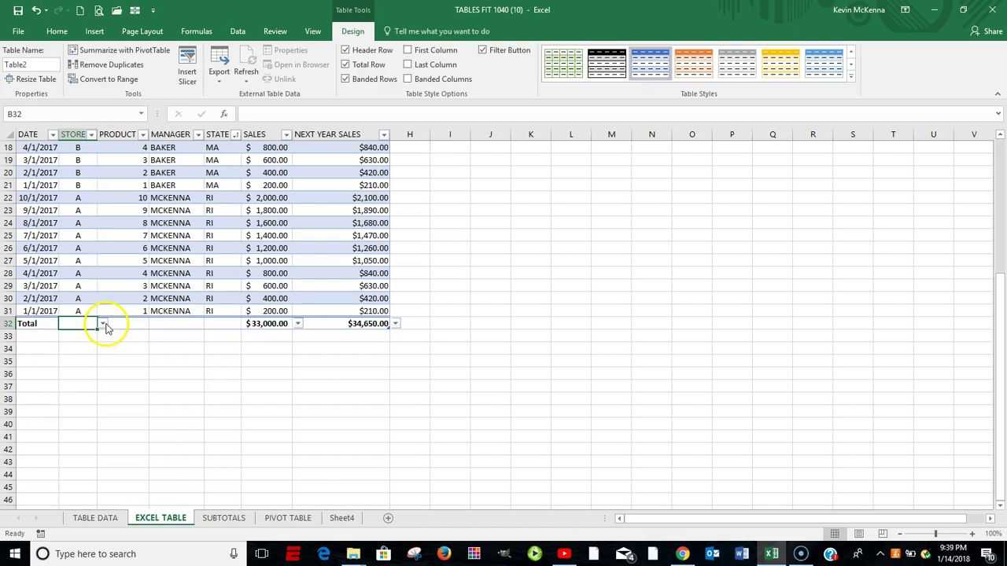
{"action": "left_click", "coordinate": [103, 325]}
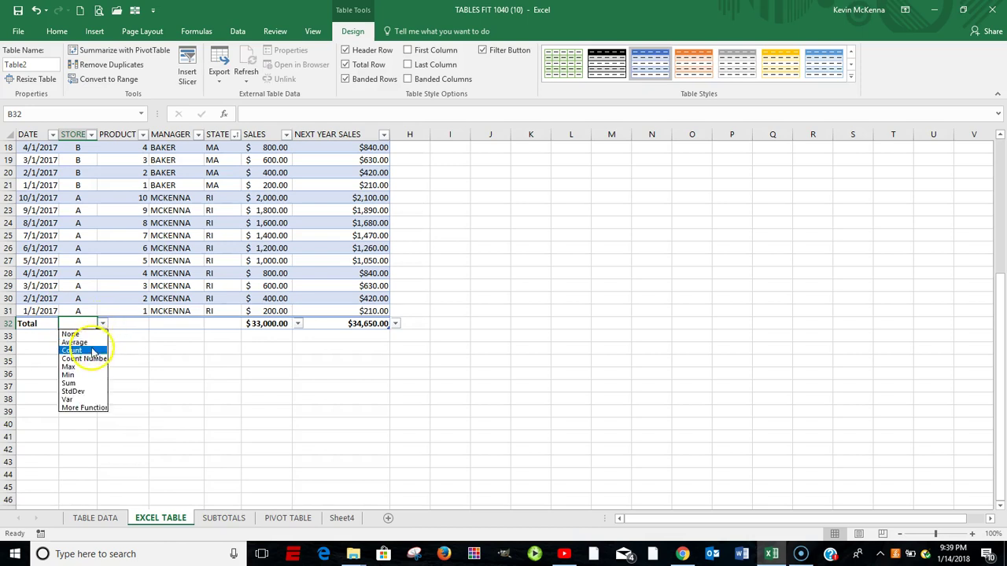
{"action": "left_click", "coordinate": [91, 348]}
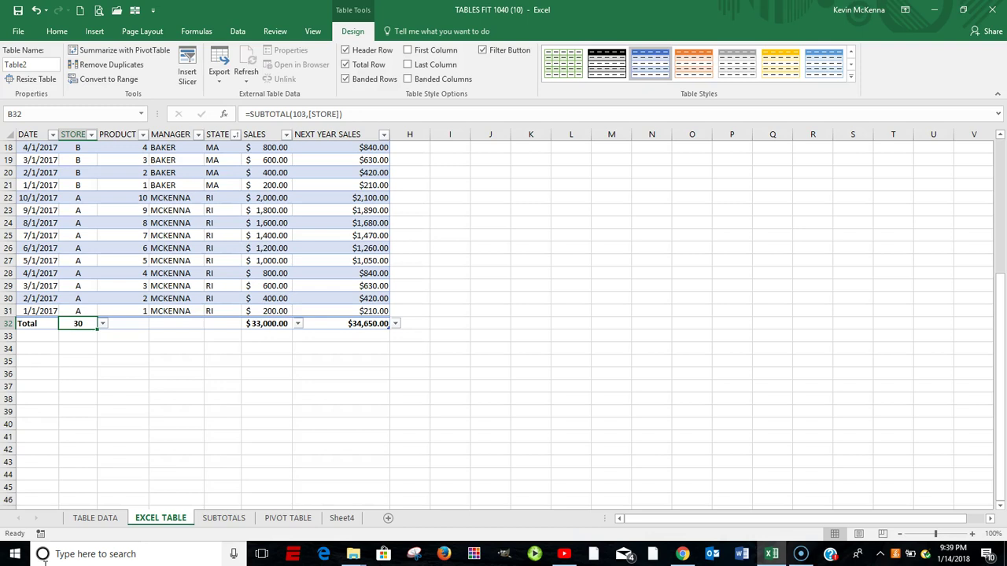
Filter the STATE column so the table shows only the CT rows.
{"action": "scroll", "coordinate": [520, 243], "scroll_direction": "up", "scroll_amount": 5}
{"action": "scroll", "coordinate": [520, 243], "scroll_direction": "up", "scroll_amount": 1}
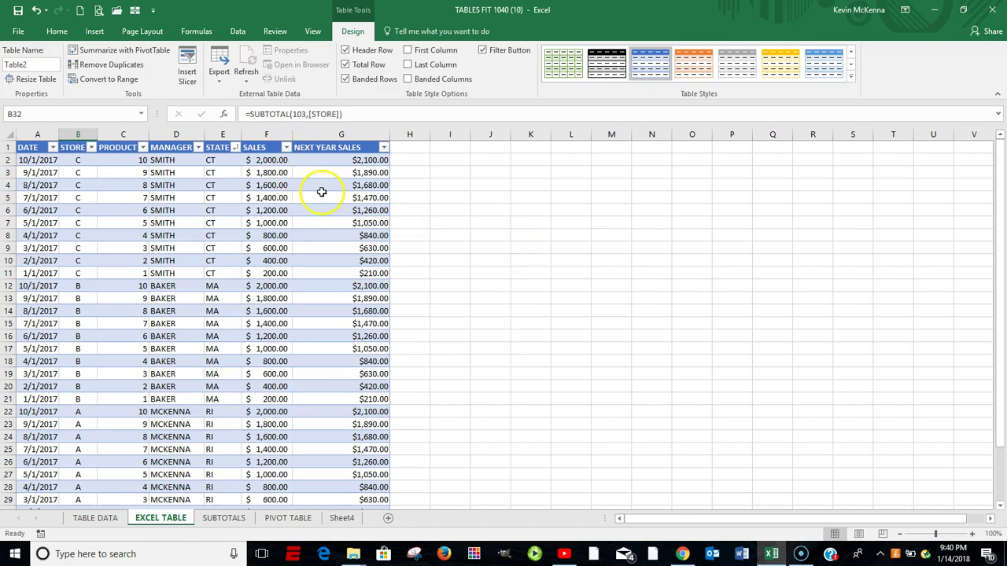
{"action": "left_click", "coordinate": [234, 149]}
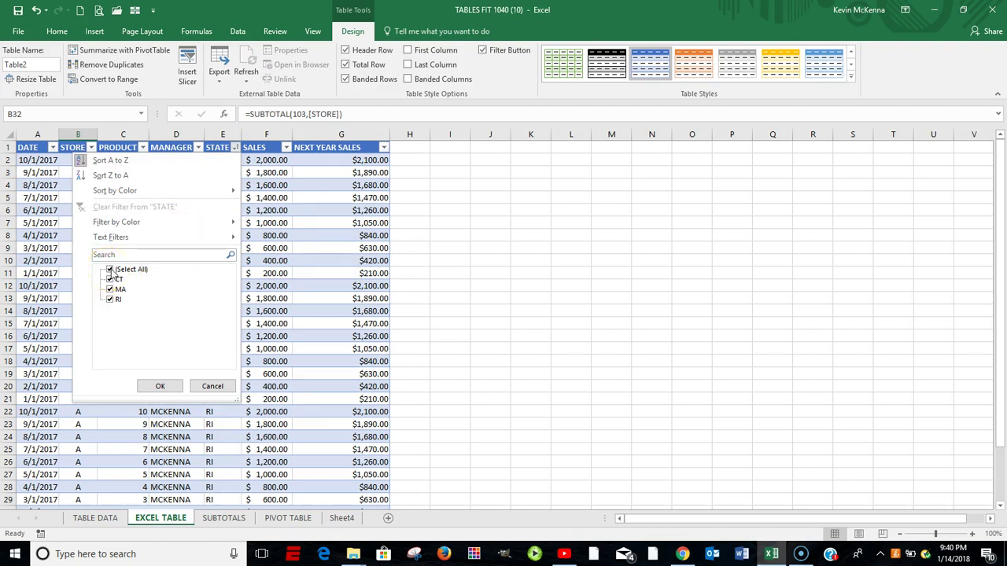
{"action": "left_click", "coordinate": [111, 271]}
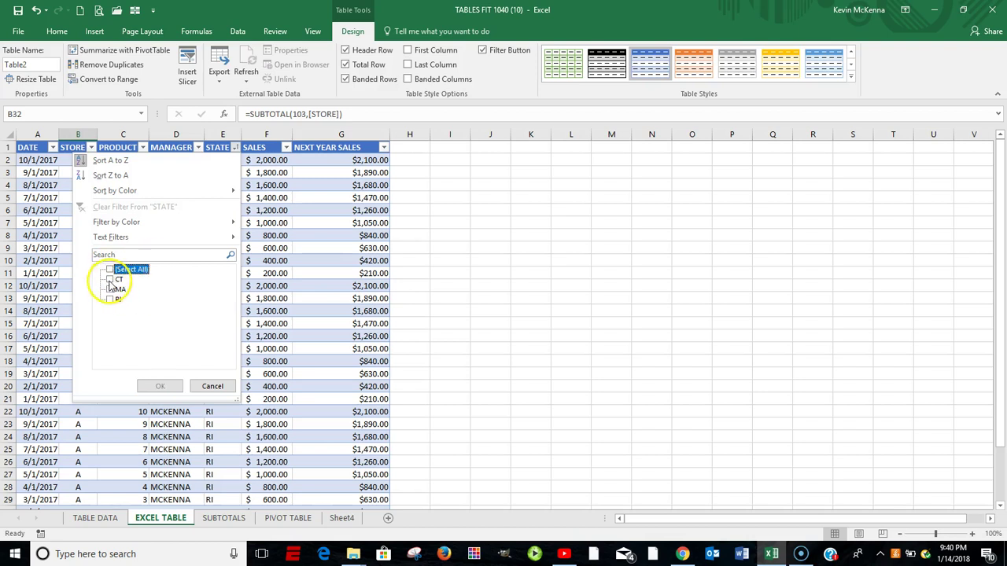
{"action": "left_click", "coordinate": [111, 279]}
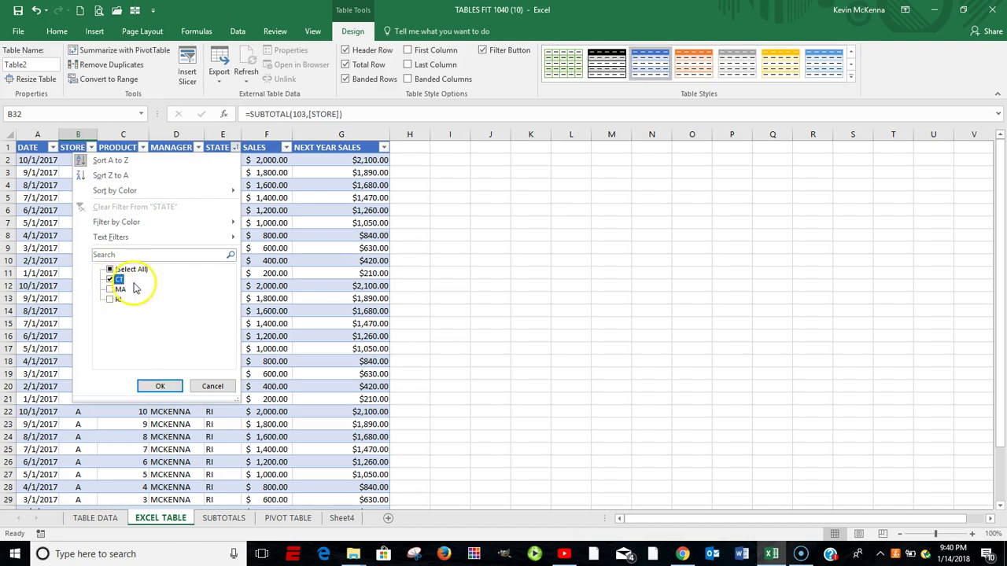
{"action": "left_click", "coordinate": [171, 386]}
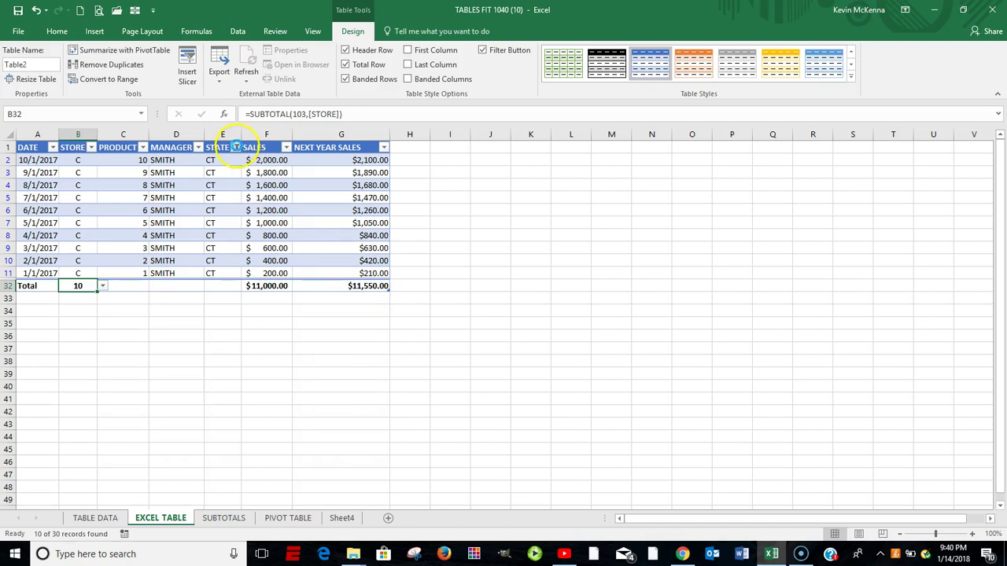
Add MA to the STATE filter so the table shows both CT and MA rows.
{"action": "left_click", "coordinate": [236, 148]}
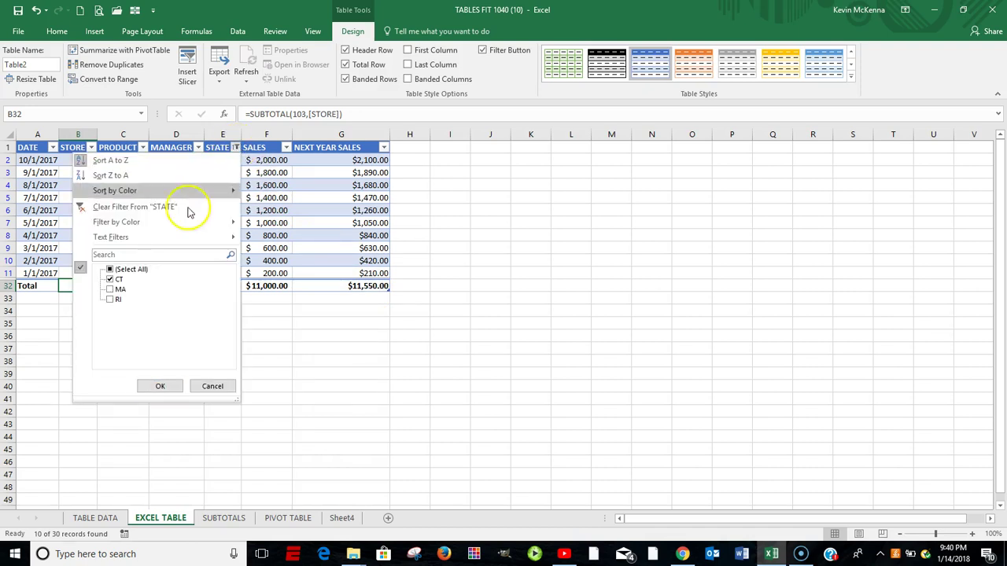
{"action": "left_click", "coordinate": [115, 291]}
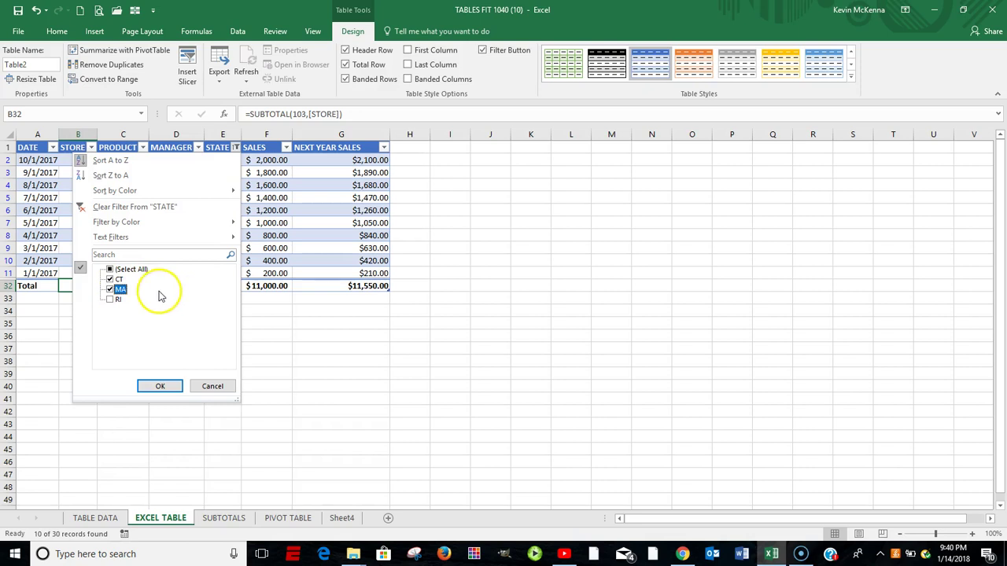
{"action": "left_click", "coordinate": [161, 387]}
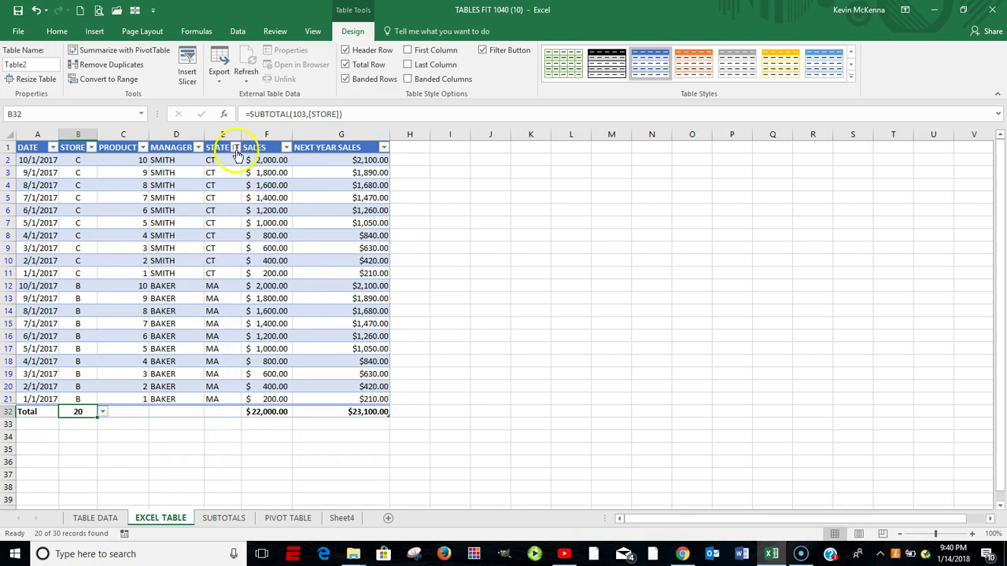
{"action": "mouse_move", "coordinate": [237, 151]}
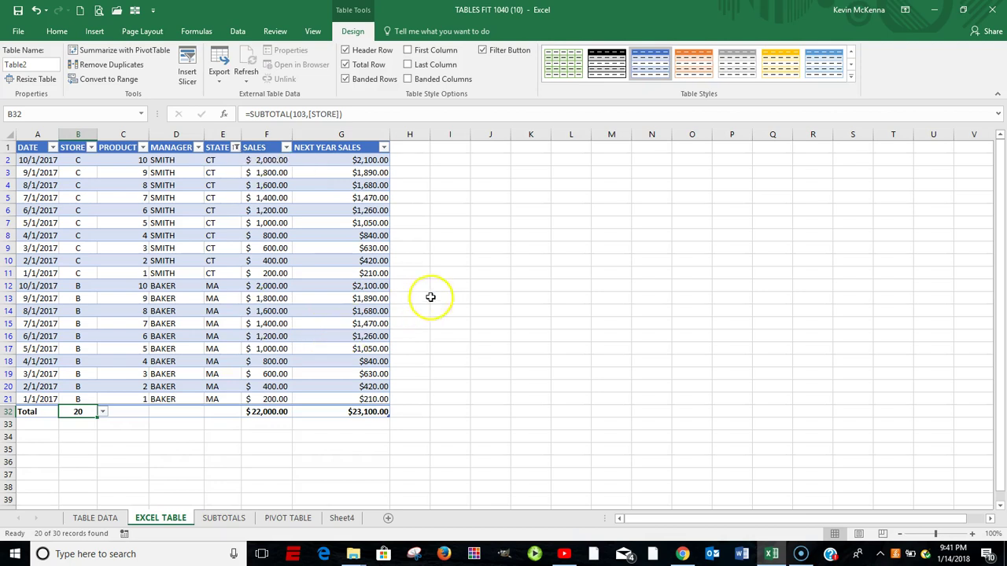
Remove the Total Row from the sales table and convert the table to a normal range.
{"action": "left_click", "coordinate": [215, 234]}
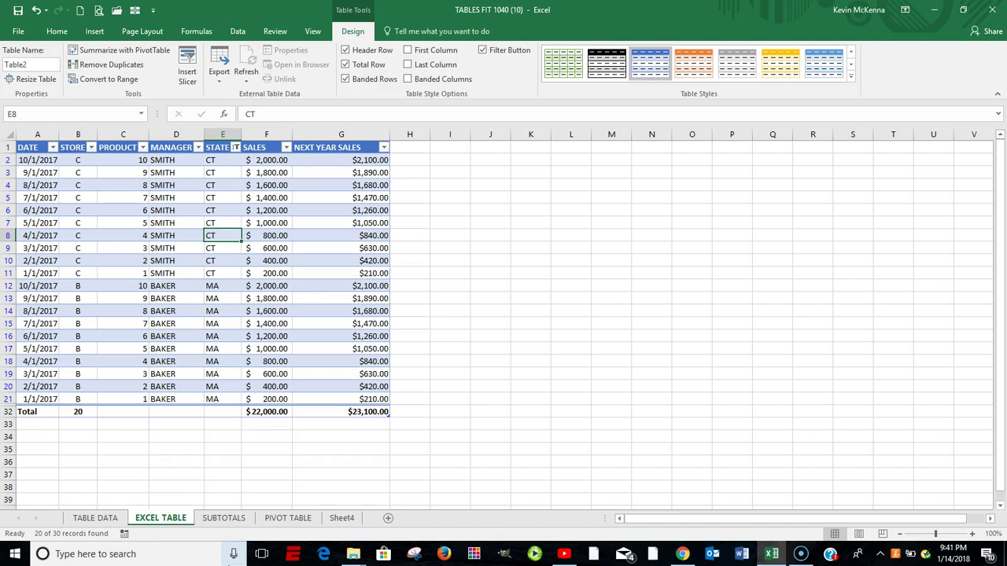
{"action": "left_click", "coordinate": [346, 65]}
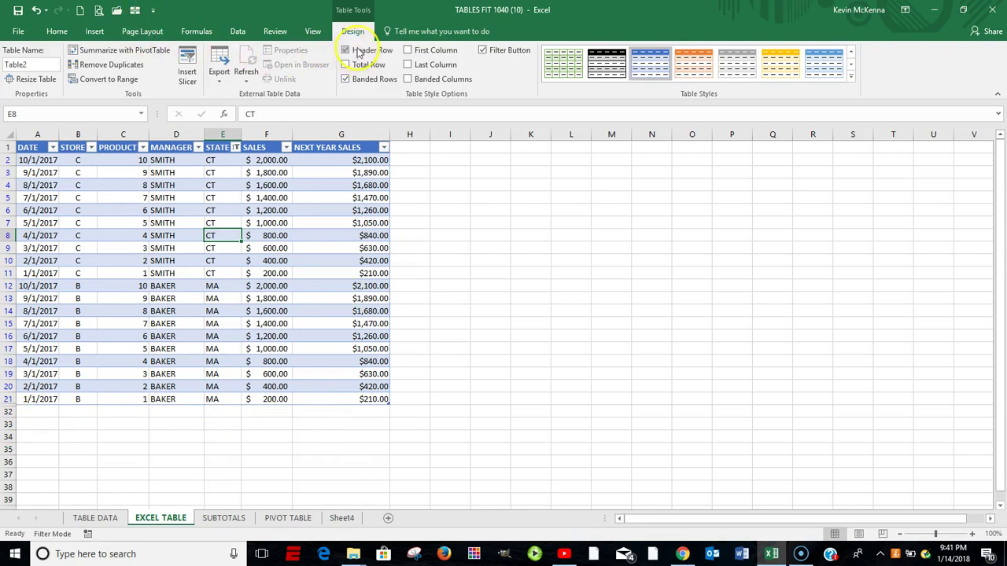
{"action": "left_click", "coordinate": [101, 85]}
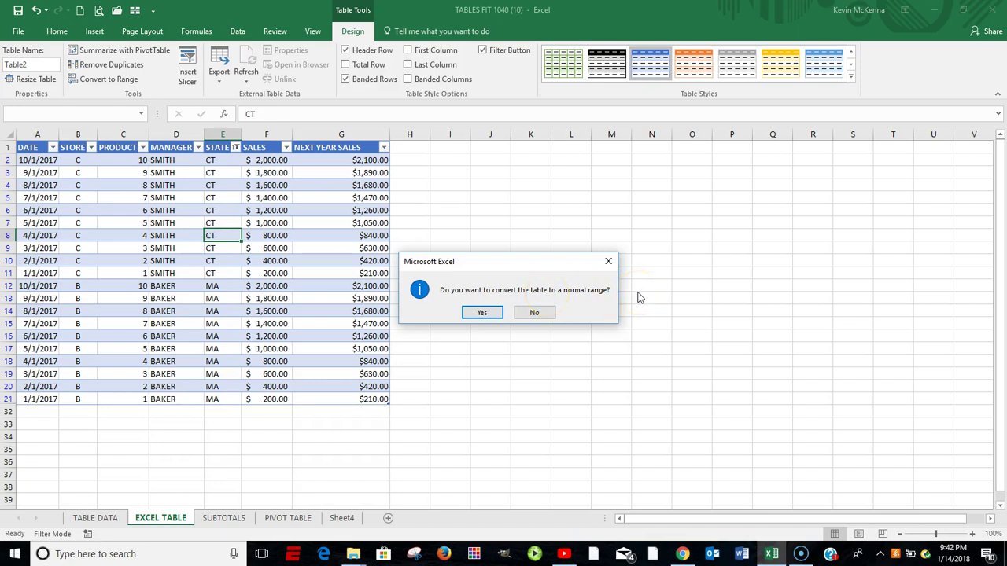
{"action": "left_click", "coordinate": [485, 313]}
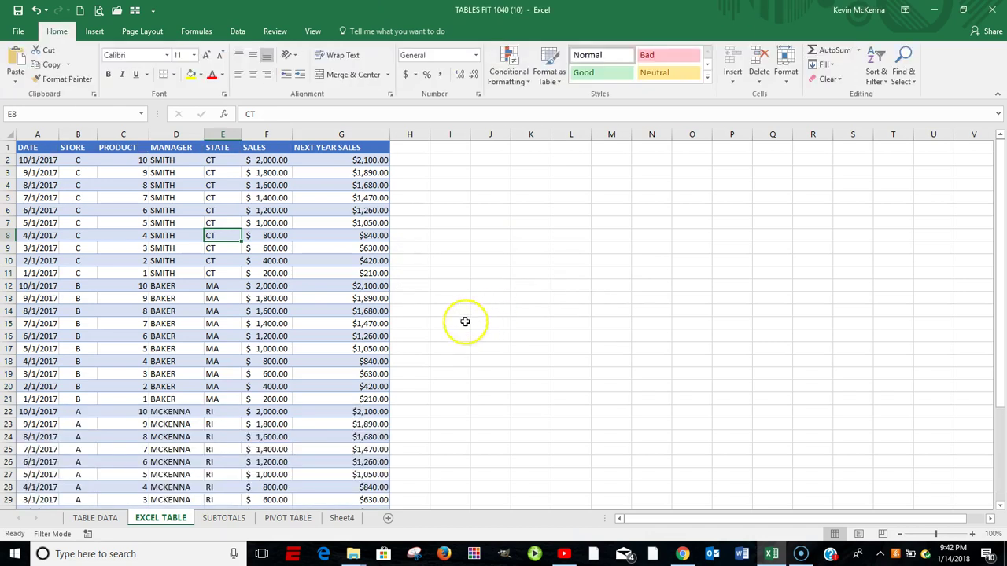
{"action": "scroll", "coordinate": [322, 354], "scroll_direction": "down", "scroll_amount": 4}
{"action": "scroll", "coordinate": [322, 356], "scroll_direction": "up", "scroll_amount": 4}
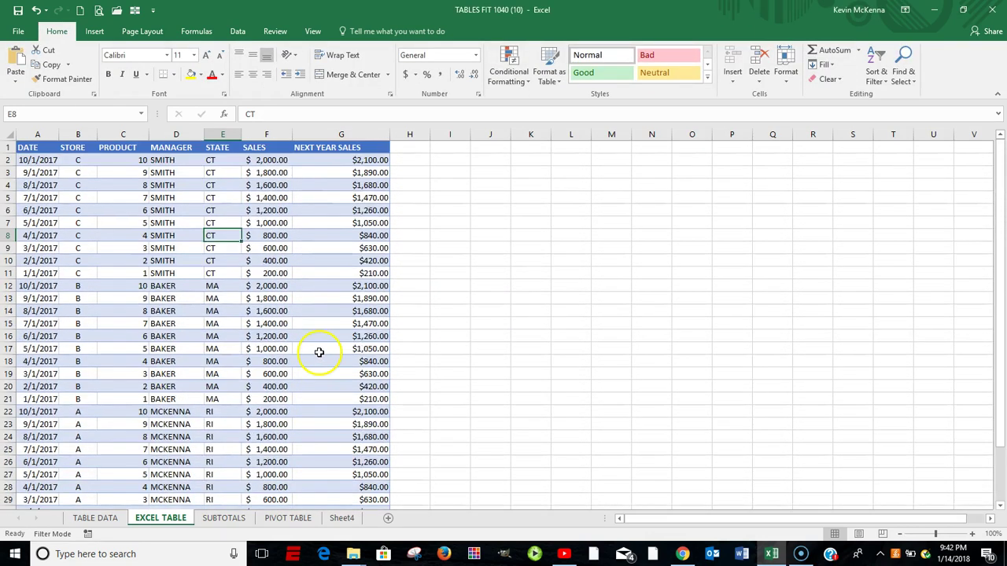